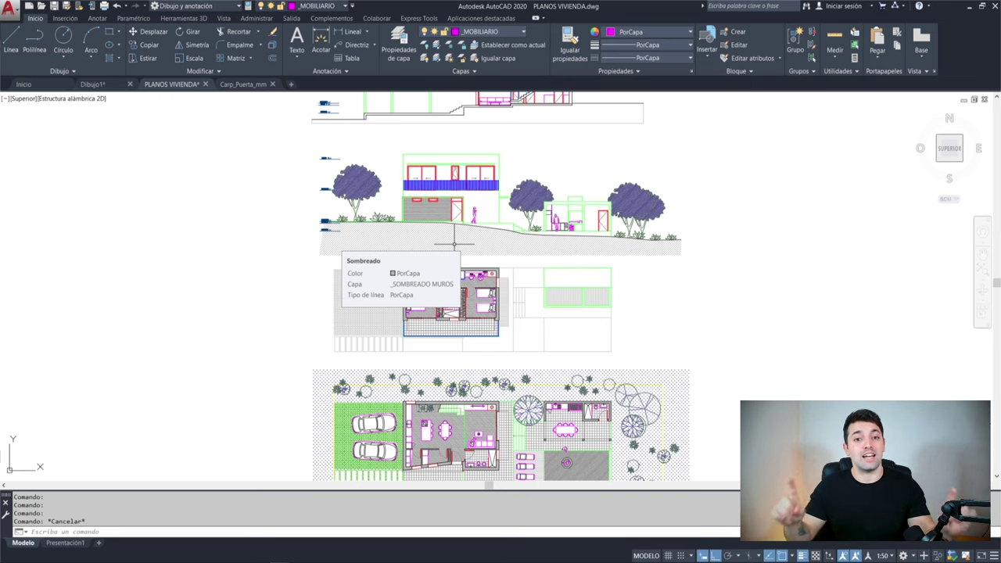
Step: Window-select the entire site plan in the house plans, then switch to the empty Dibujo1 drawing
middle_click_drag(283, 337, 237, 253)
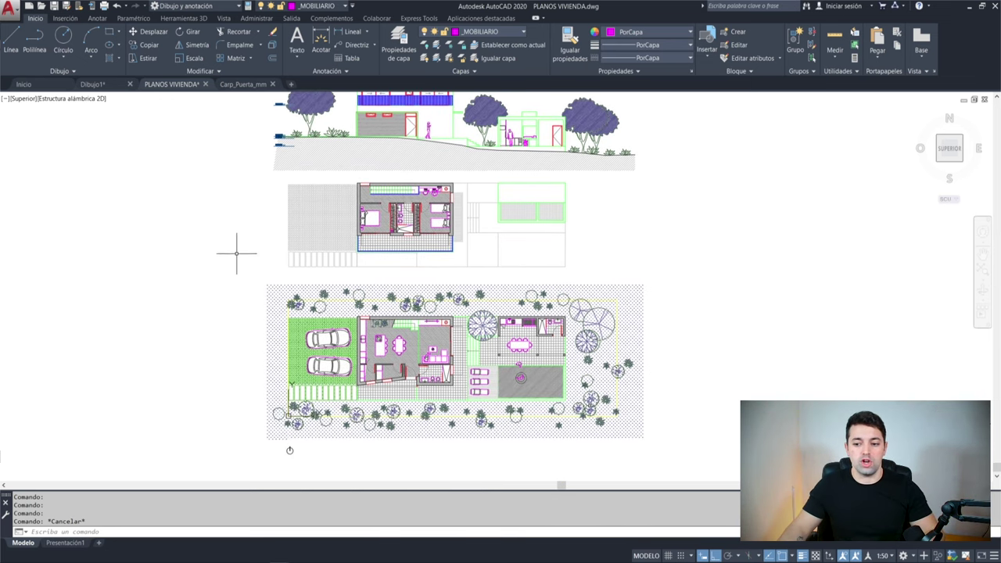
left_click(244, 280)
left_click(700, 446)
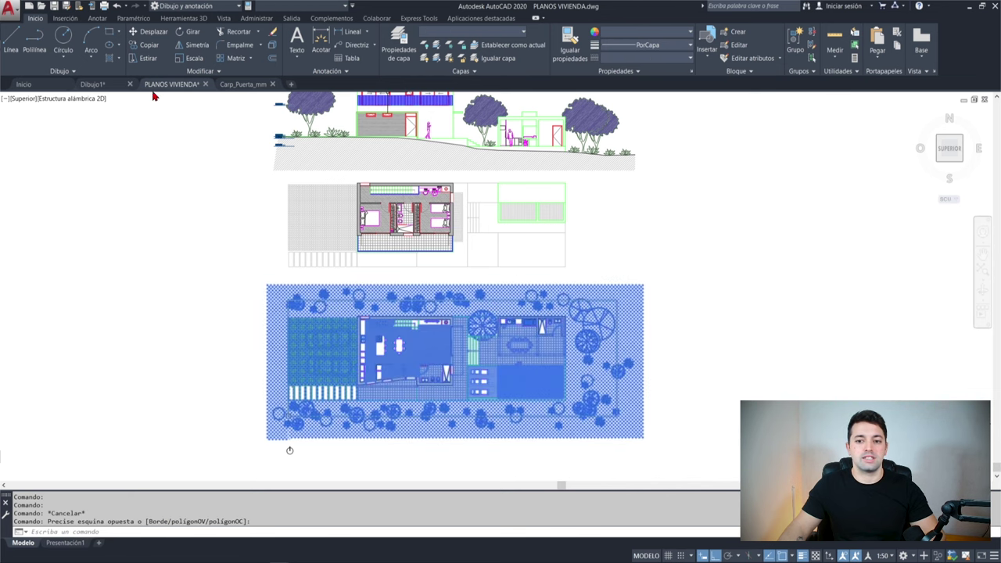
left_click(94, 84)
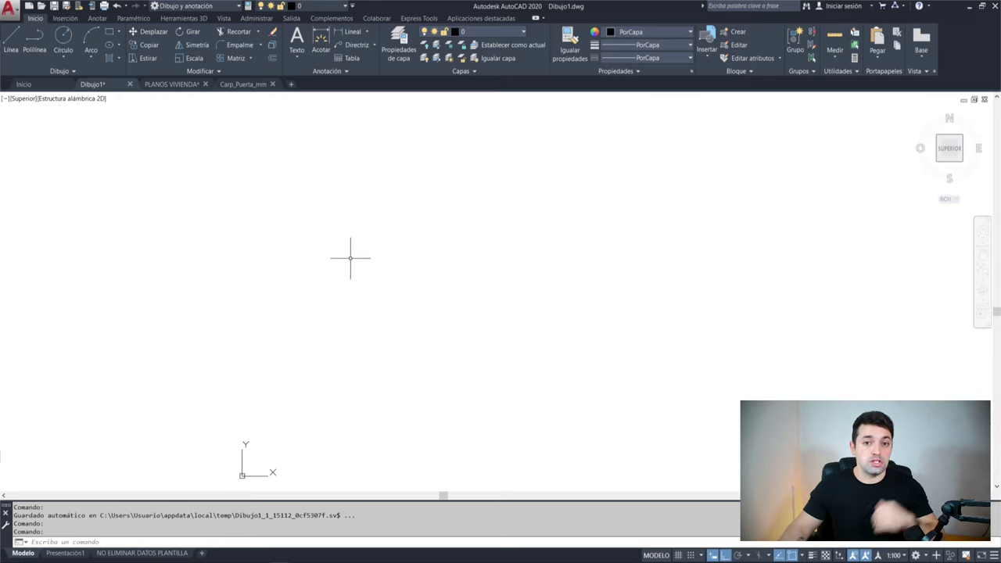
Step: Run -DWGUNITS to confirm the units are 6 (Metros), then close the text window
type("dwgunits")
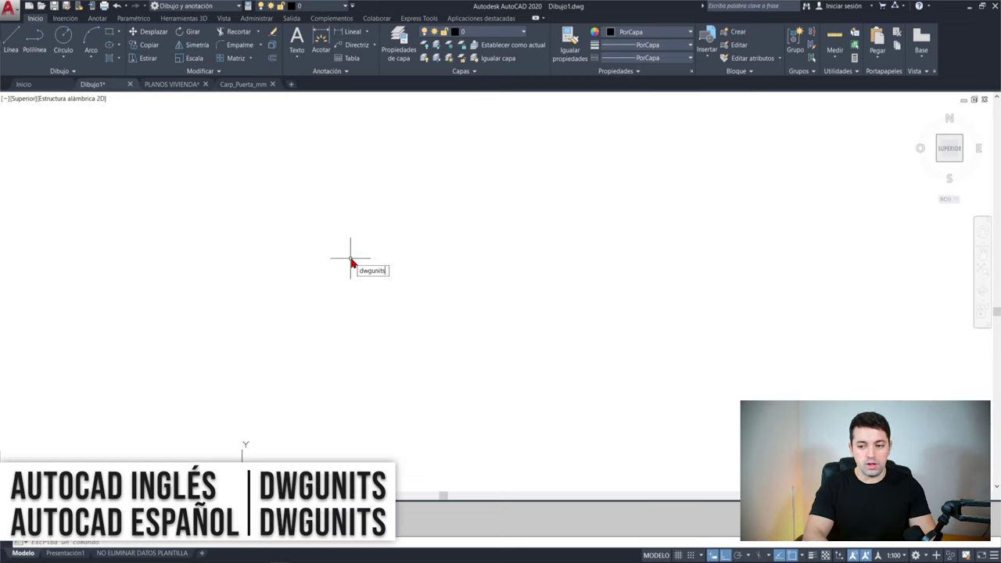
key("Return")
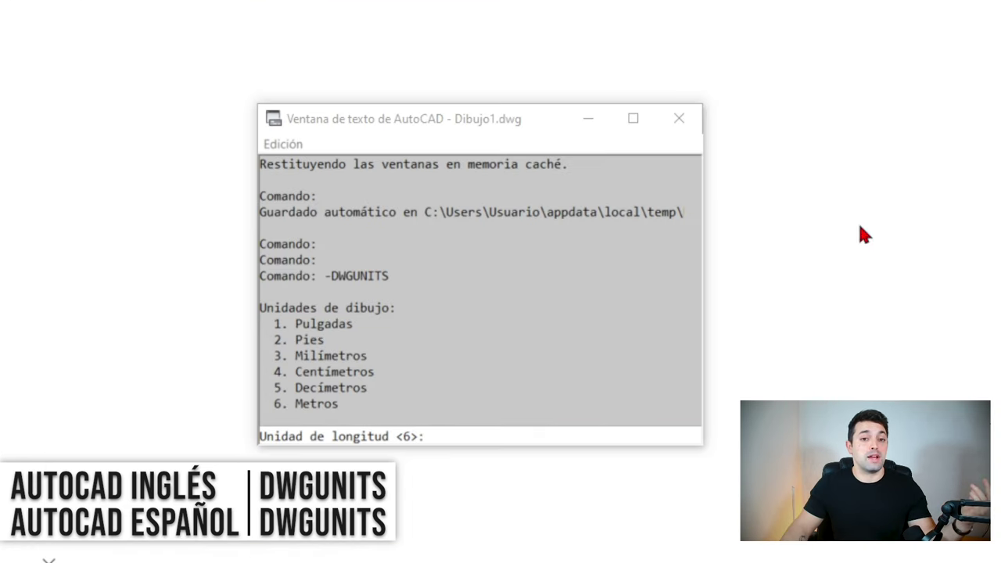
left_click(400, 434)
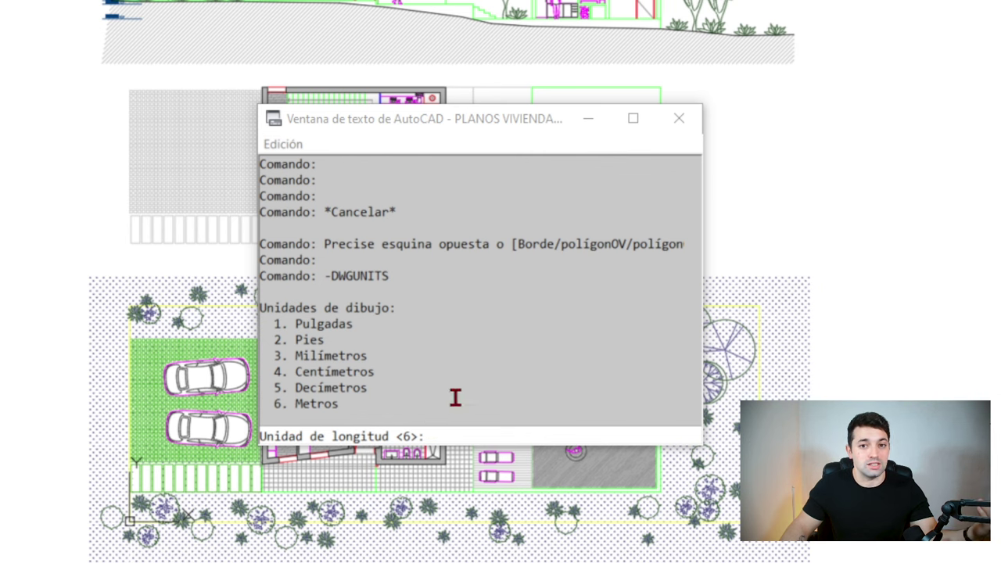
left_click(677, 118)
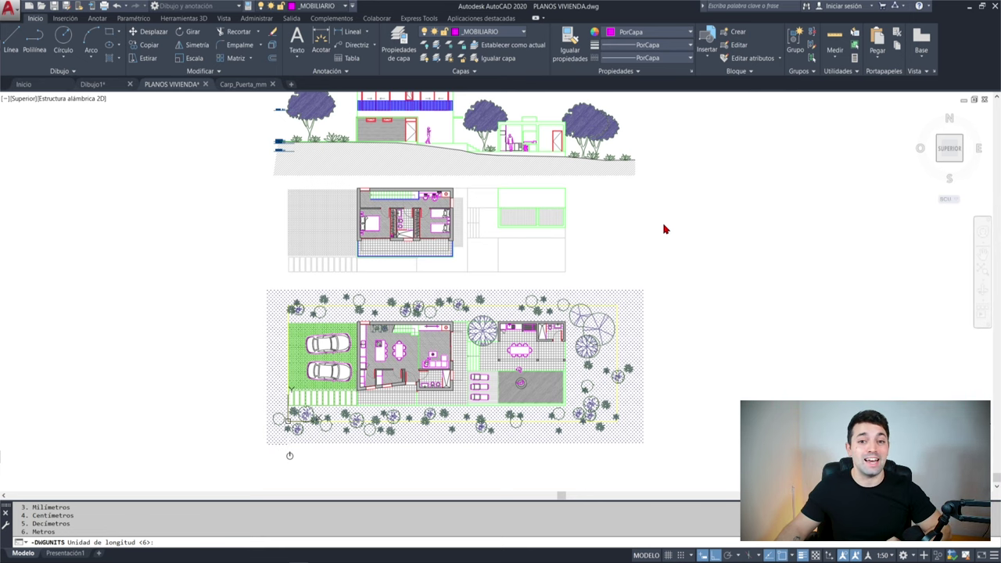
Step: Cancel the units prompt and window-select the entire site plan
key("Escape")
middle_click_drag(652, 292, 664, 244)
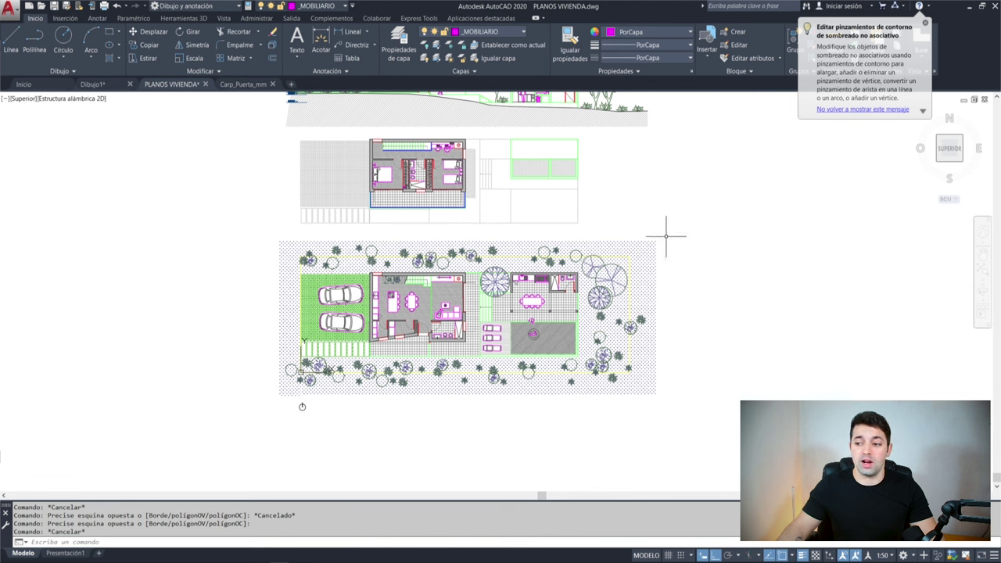
left_click(666, 234)
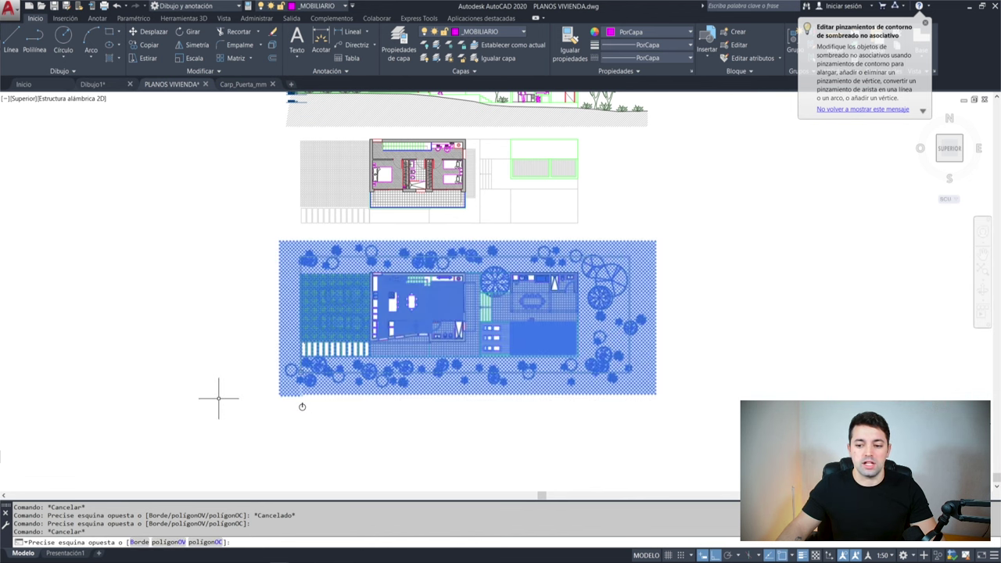
left_click(218, 398)
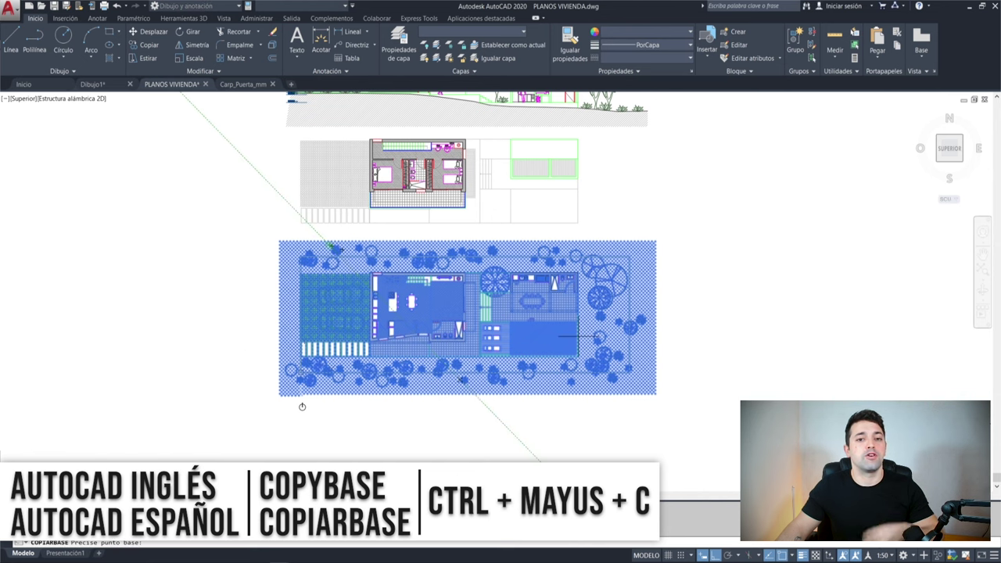
Step: Copy the site plan with base point (Ctrl+Shift+C), snapping the base to the garage corner
key("ctrl+shift+c")
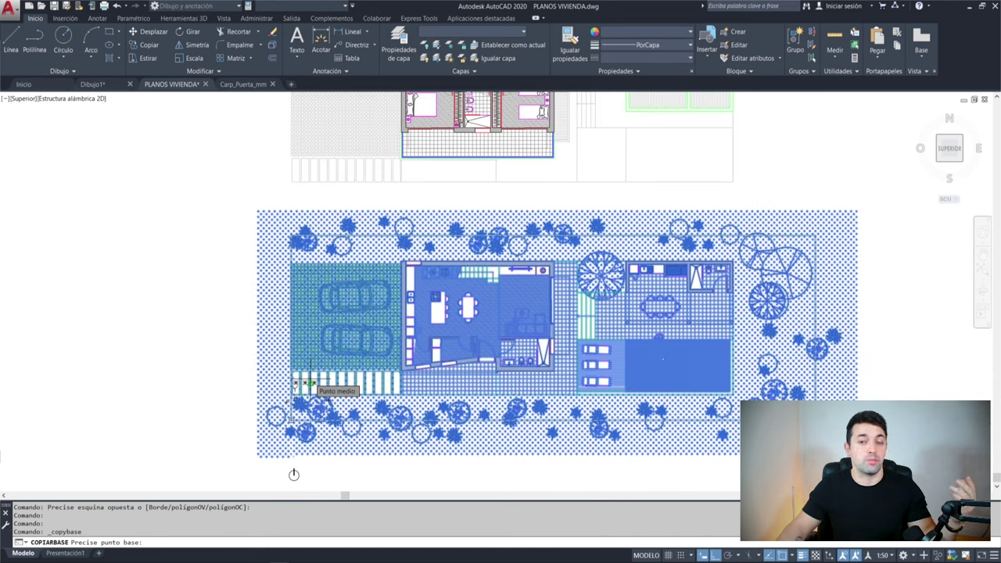
scroll(290, 407, "up", 2)
scroll(290, 406, "up", 2)
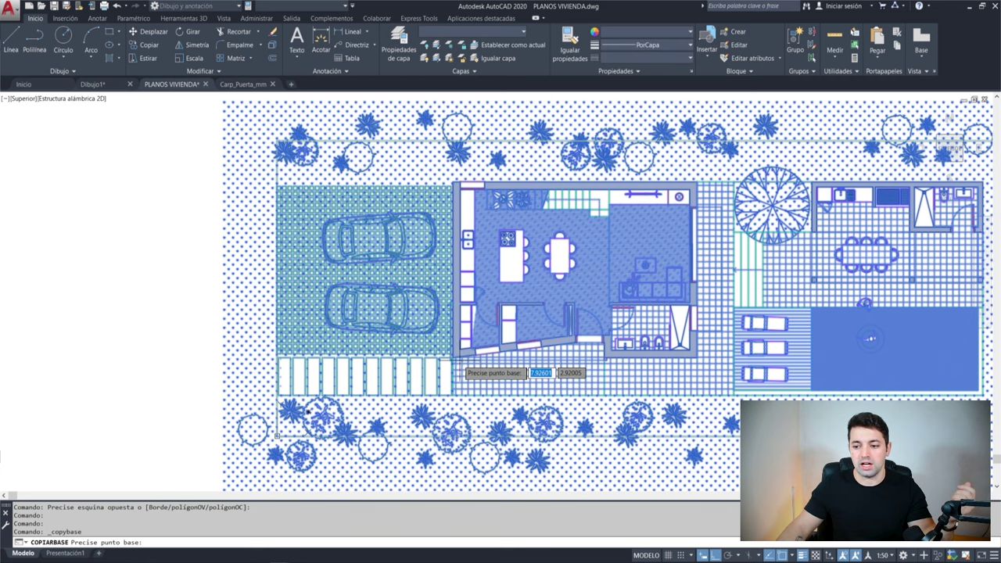
scroll(451, 358, "up", 4)
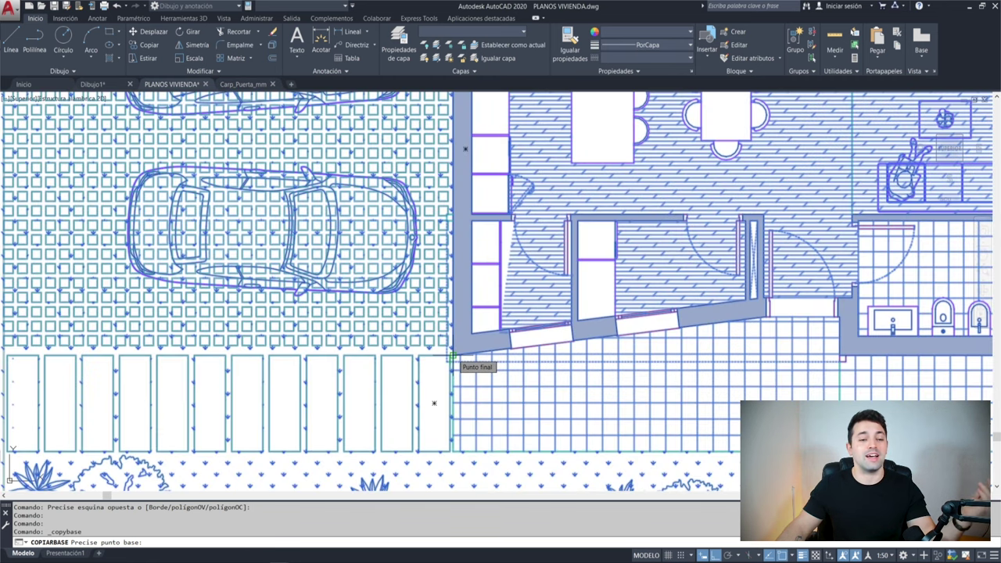
left_click(470, 312)
scroll(470, 313, "down", 4)
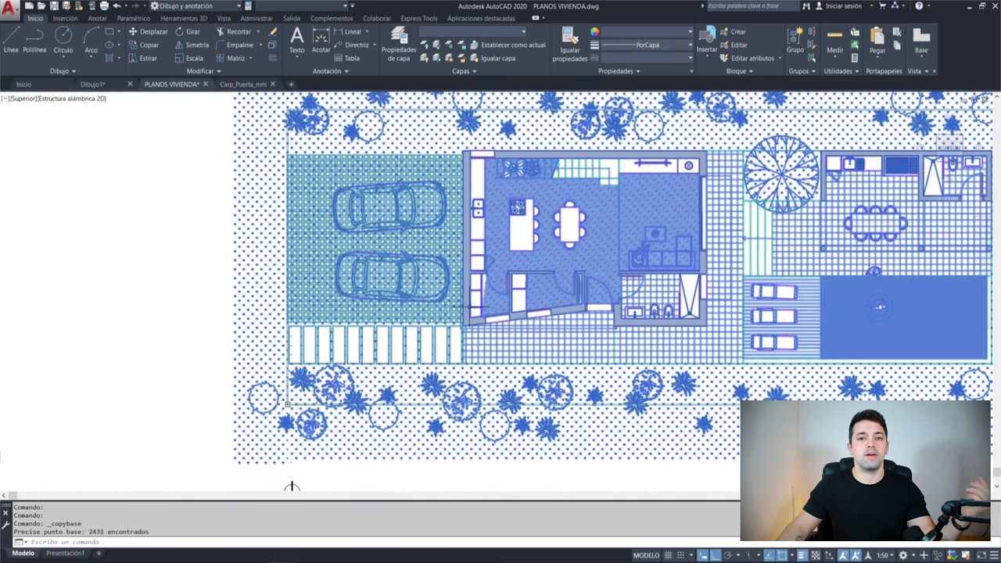
scroll(385, 384, "down", 4)
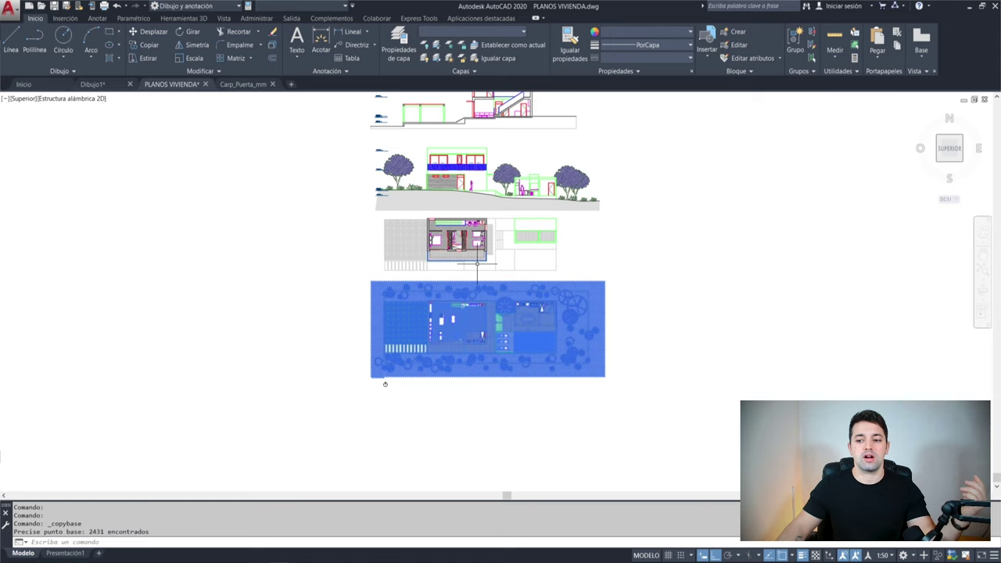
Step: Paste the site plan into Dibujo1 at an arbitrary point and regenerate with RG
left_click(99, 88)
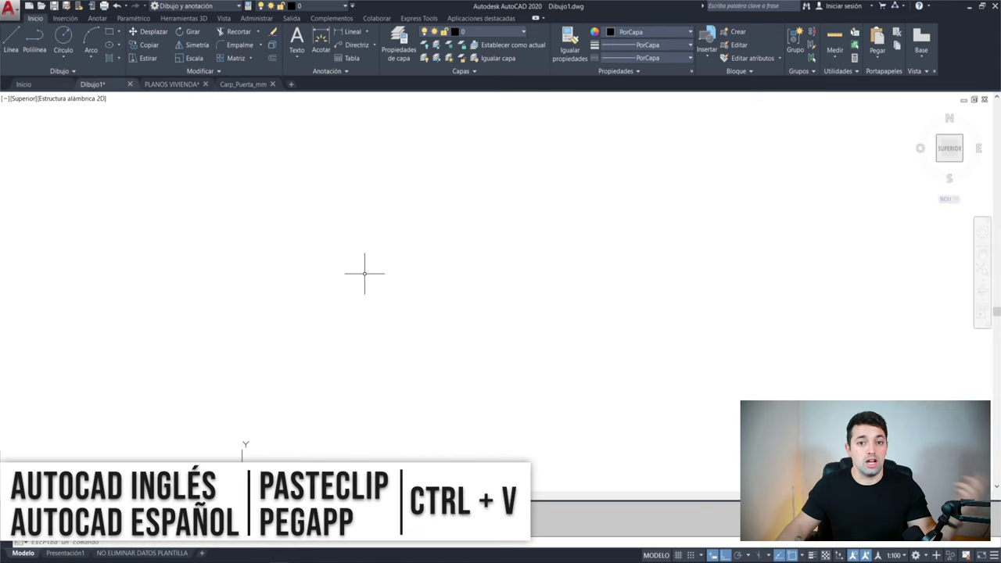
key("ctrl+v")
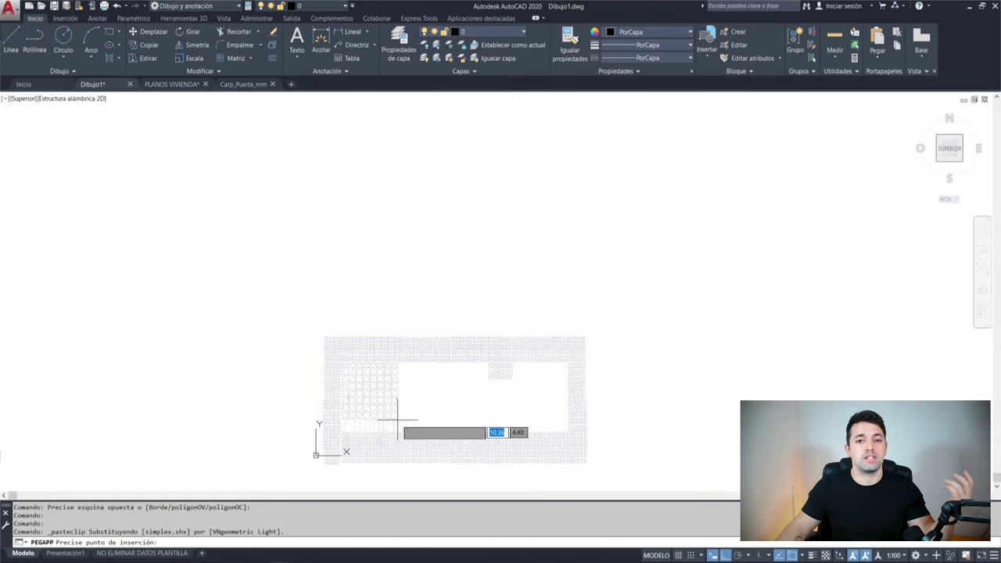
left_click(387, 412)
type("rg")
key("Return")
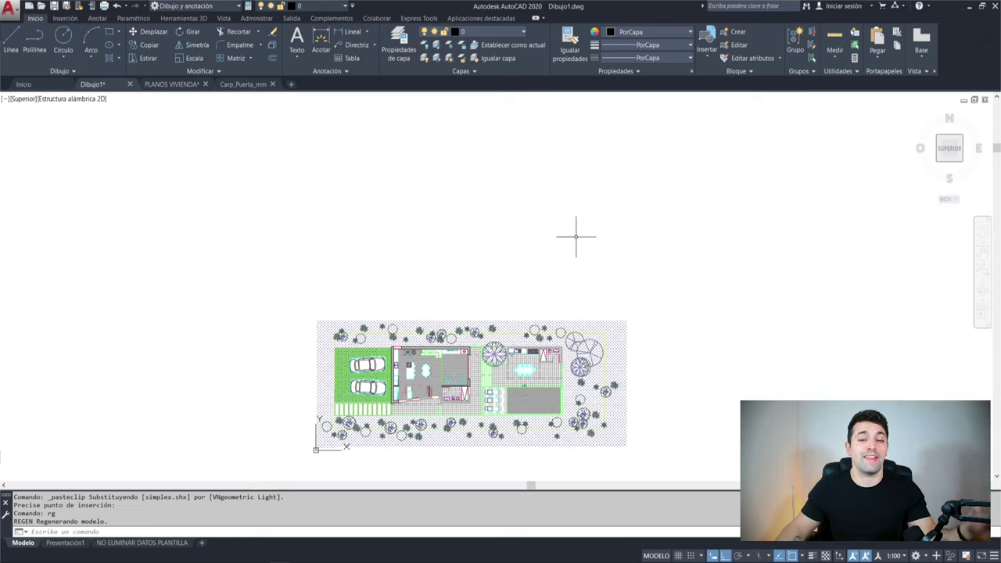
Step: Select the pasted site plan and remove it from Dibujo1
left_click(357, 227)
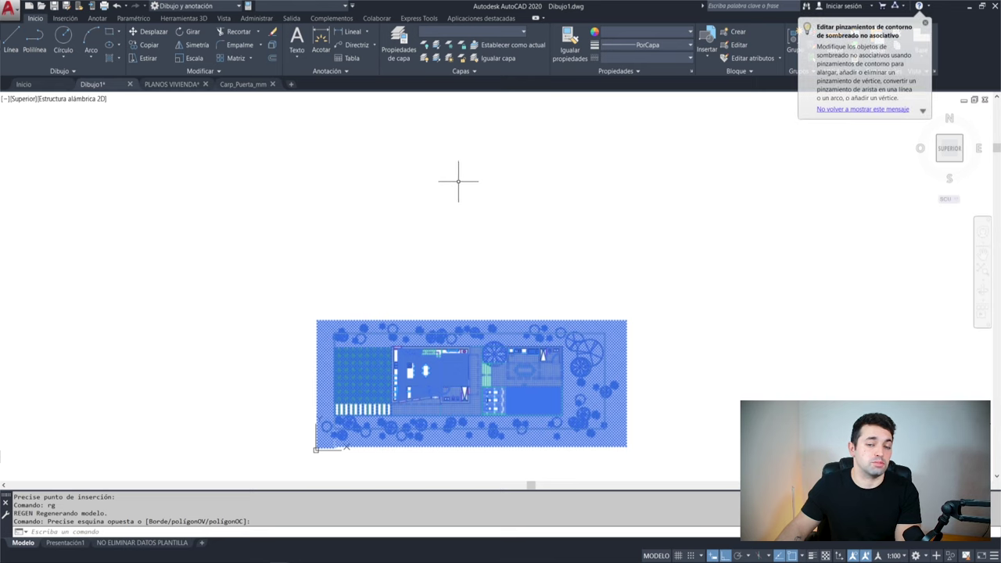
left_click(560, 199)
key("ctrl+x")
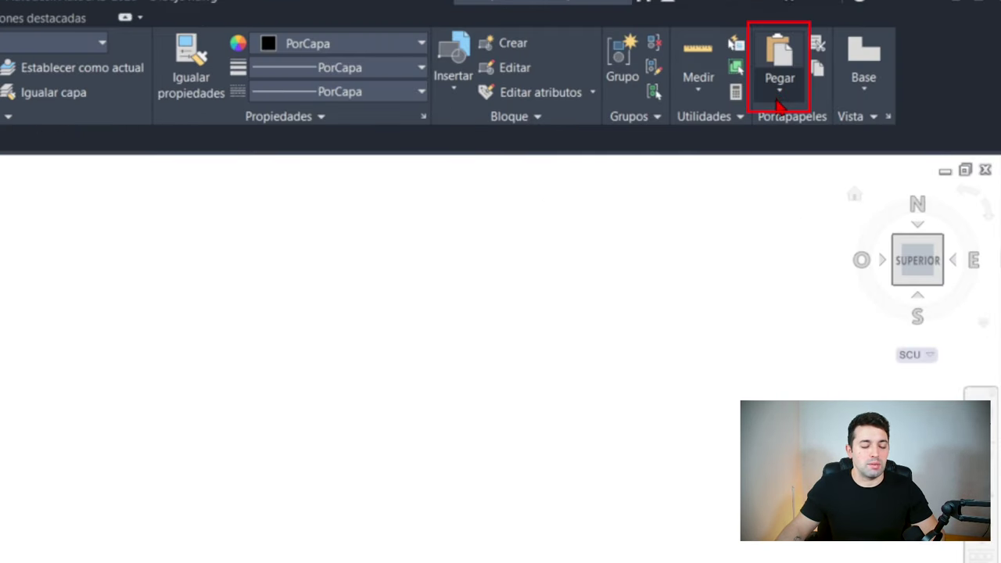
Step: Paste the site plan at original coordinates in Dibujo1, erase it, and return to PLANOS VIVIENDA
left_click(792, 94)
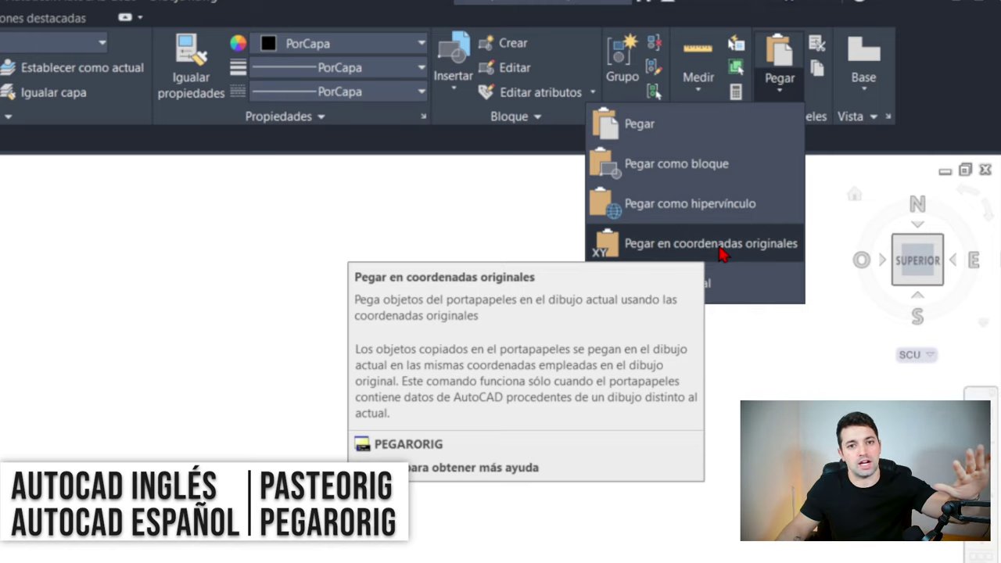
left_click(721, 254)
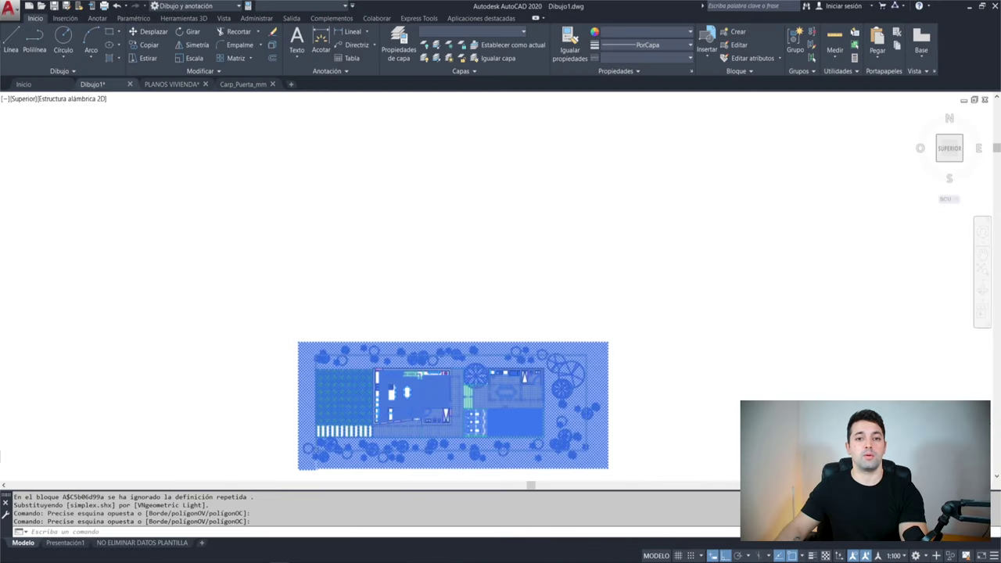
key("Delete")
key("ctrl+Tab")
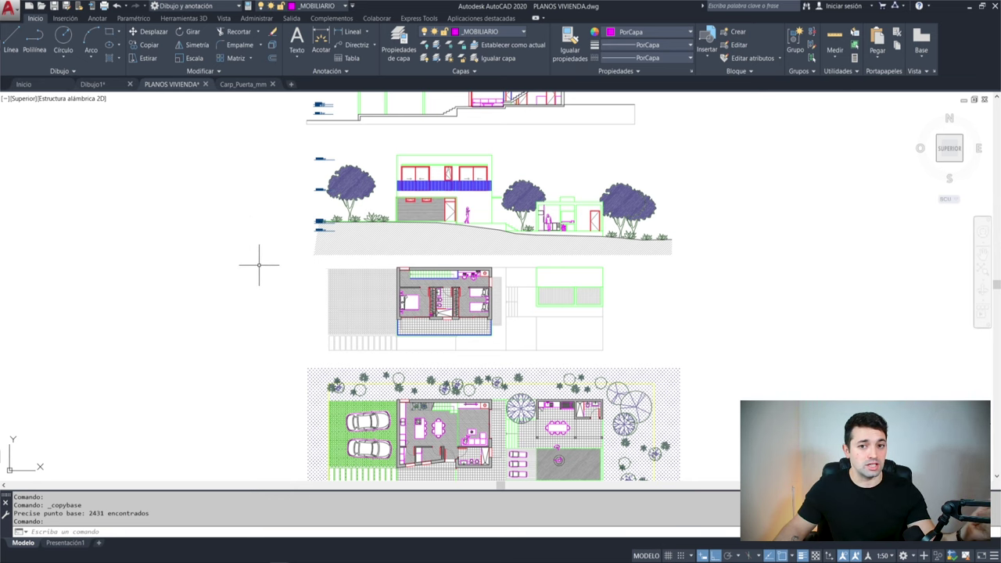
Step: In Carp_Puerta_mm, start a DIST measurement from the door jamb corner, then cancel it
middle_click_drag(259, 264, 221, 197)
left_click(257, 85)
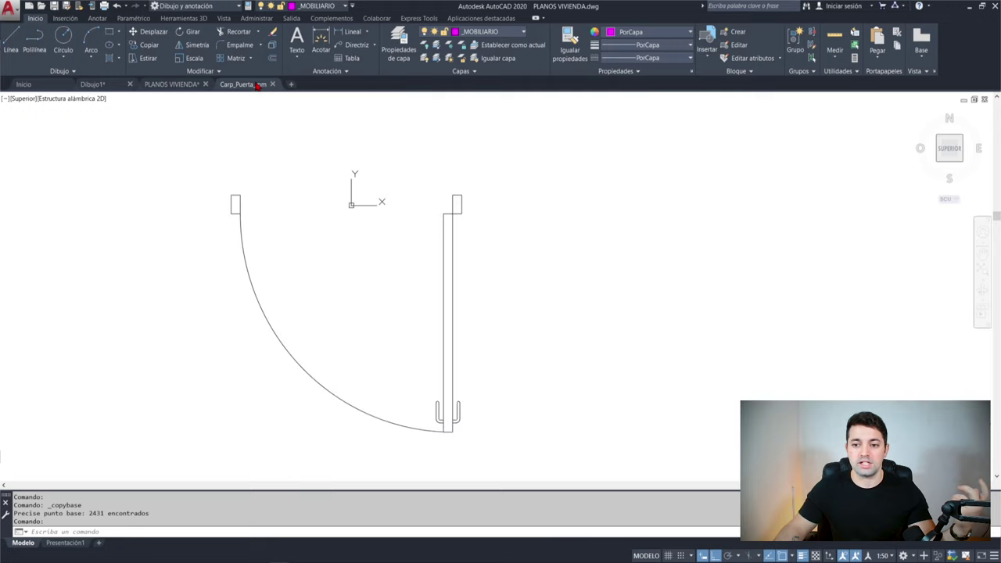
middle_click_drag(391, 329, 440, 310)
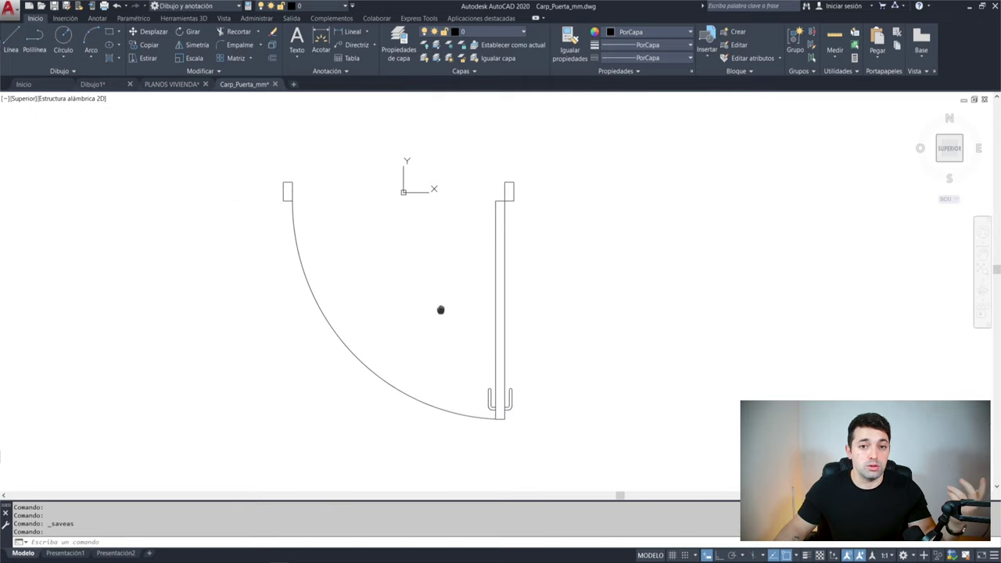
type("DIST")
key("Return")
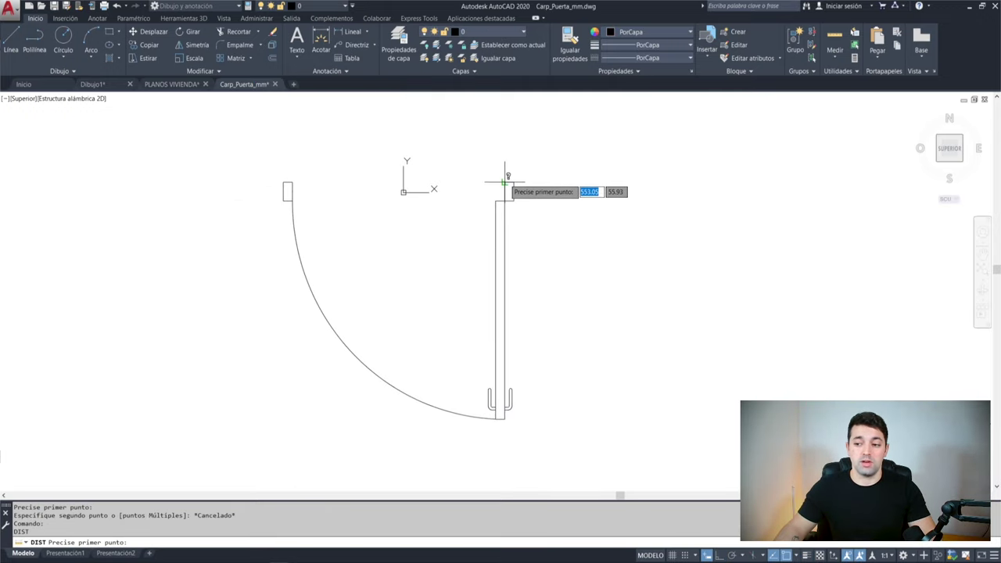
left_click(506, 194)
key("Escape")
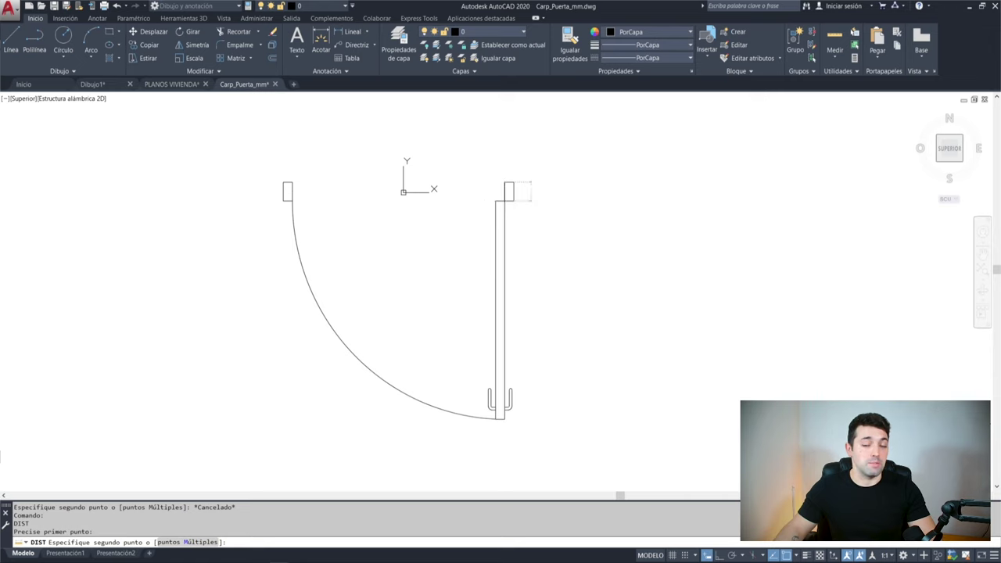
Step: Window-select the 14-object door, copy it with a base point, and return to PLANOS VIVIENDA
left_click(555, 149)
left_click(197, 463)
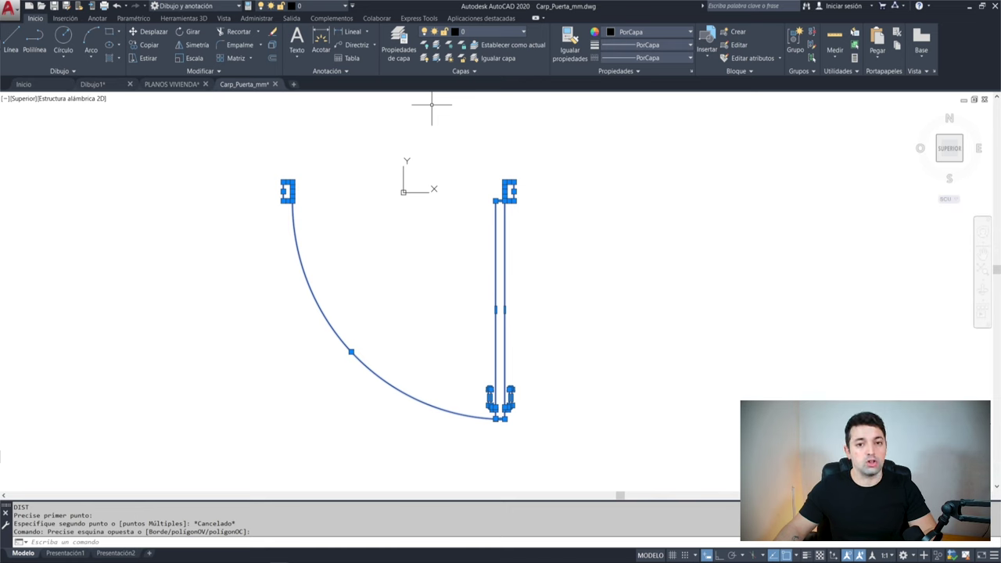
key("ctrl+shift+c")
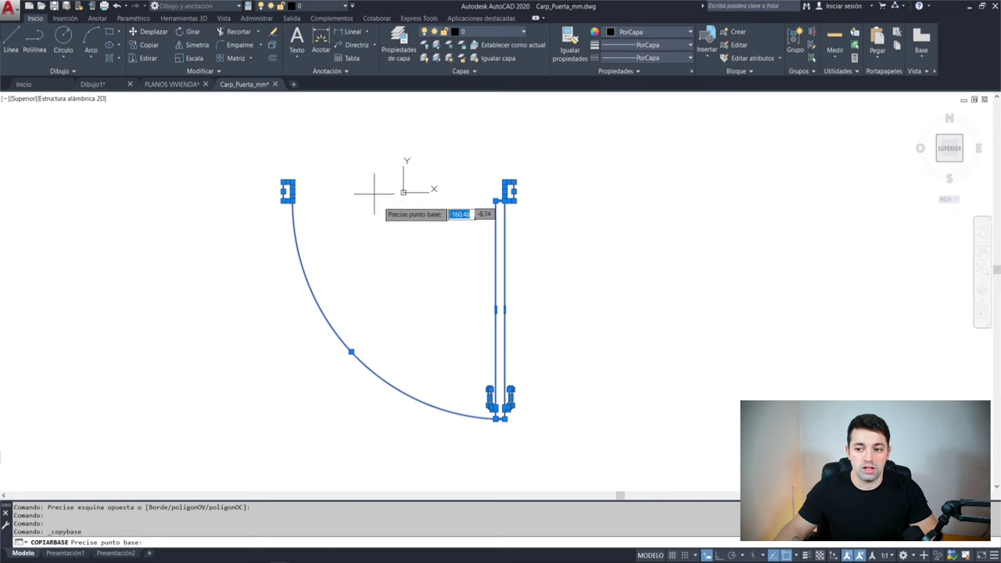
left_click(185, 90)
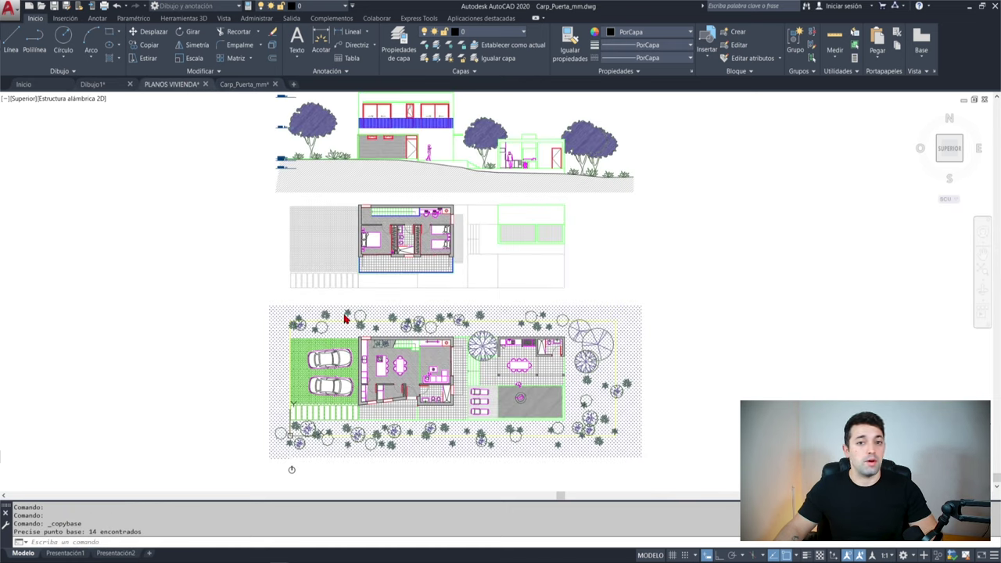
Step: Paste the door into PLANOS VIVIENDA, find it oversized, undo the paste, and return to Carp_Puerta_mm
key("ctrl+v")
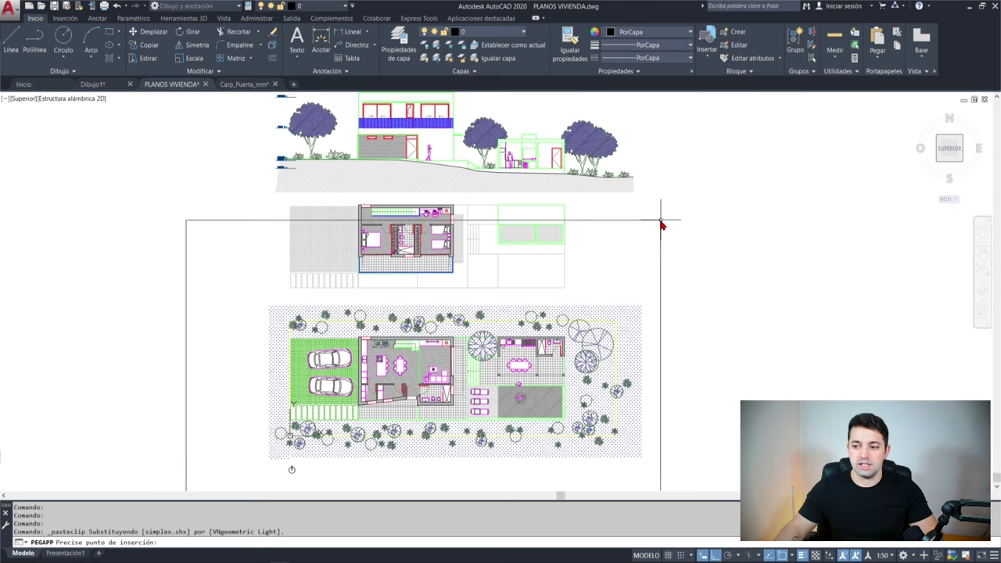
left_click(661, 222)
middle_click(661, 222)
middle_click(661, 222)
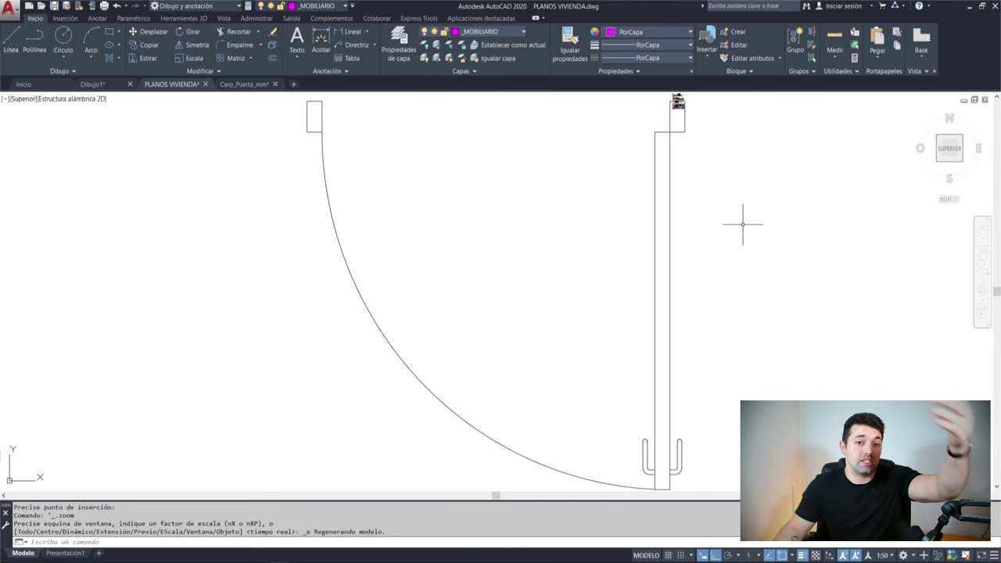
left_click_drag(747, 292, 425, 342)
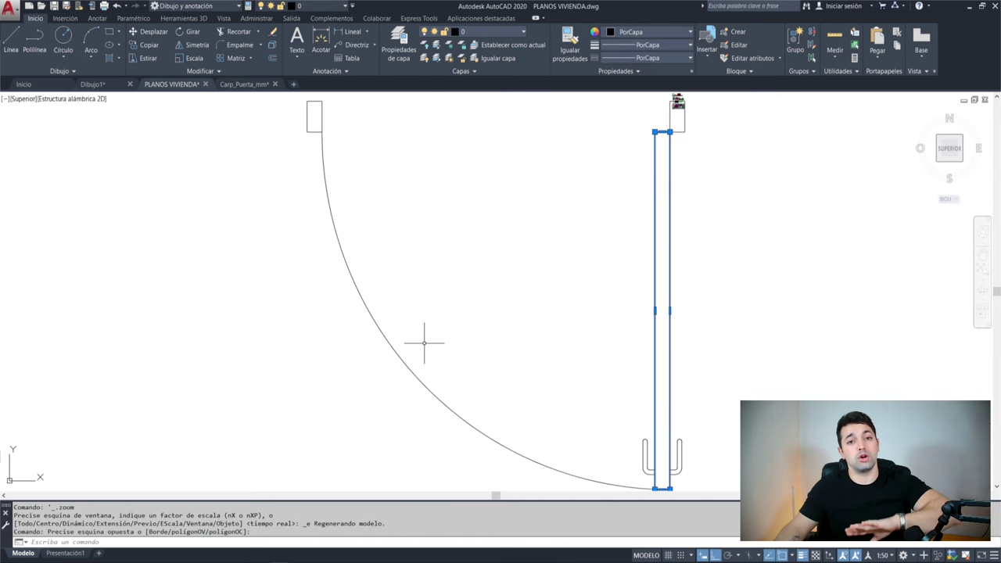
key("ctrl+z")
key("ctrl+z")
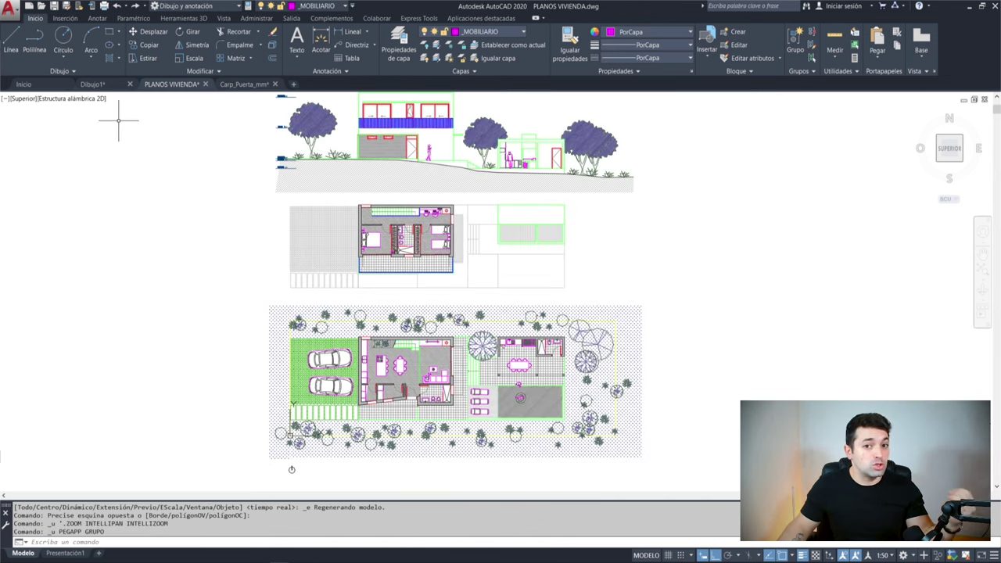
left_click(232, 85)
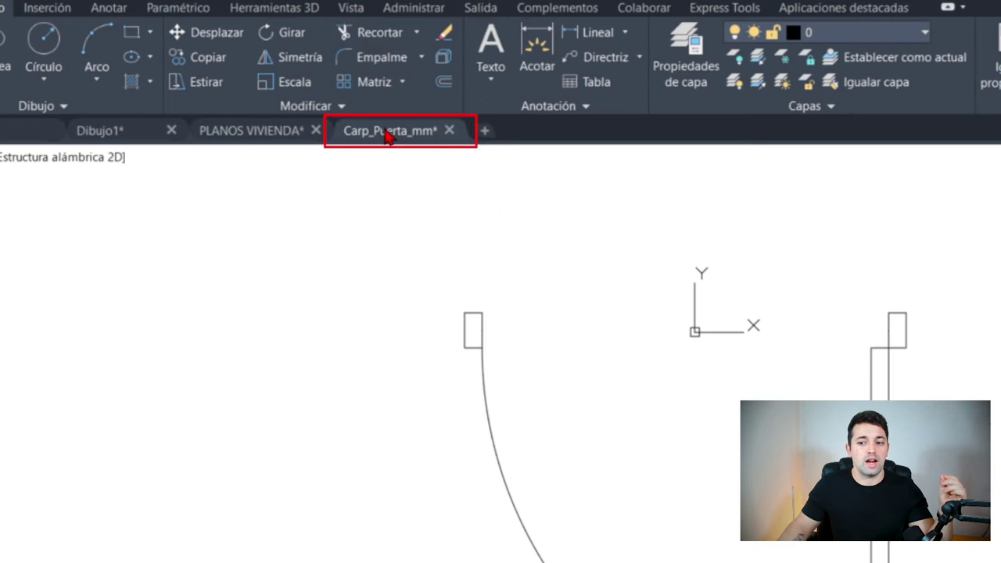
Step: Copy Carp_Puerta_mm's full file path from its tab menu and go back to PLANOS VIVIENDA
right_click(239, 83)
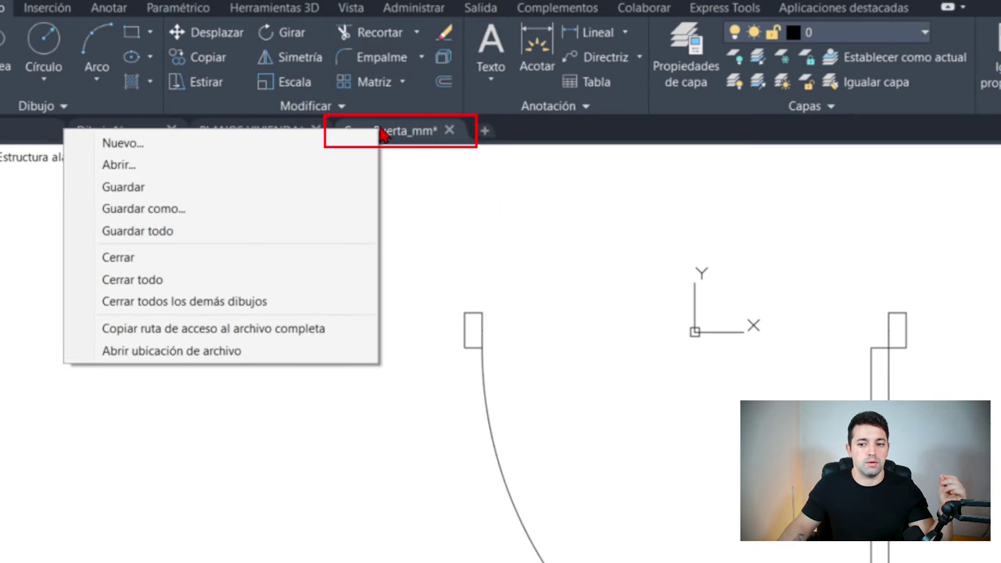
left_click(239, 332)
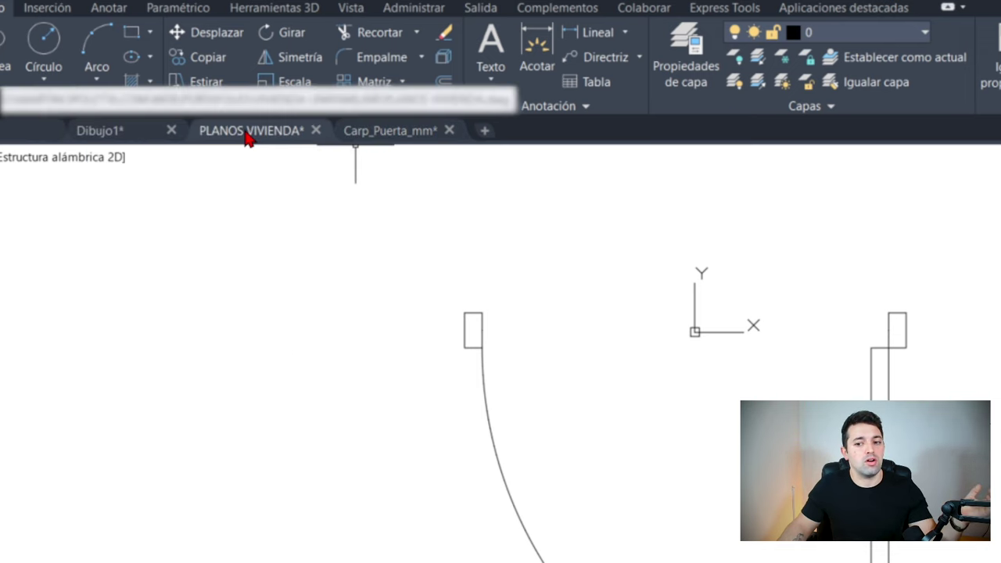
left_click(250, 131)
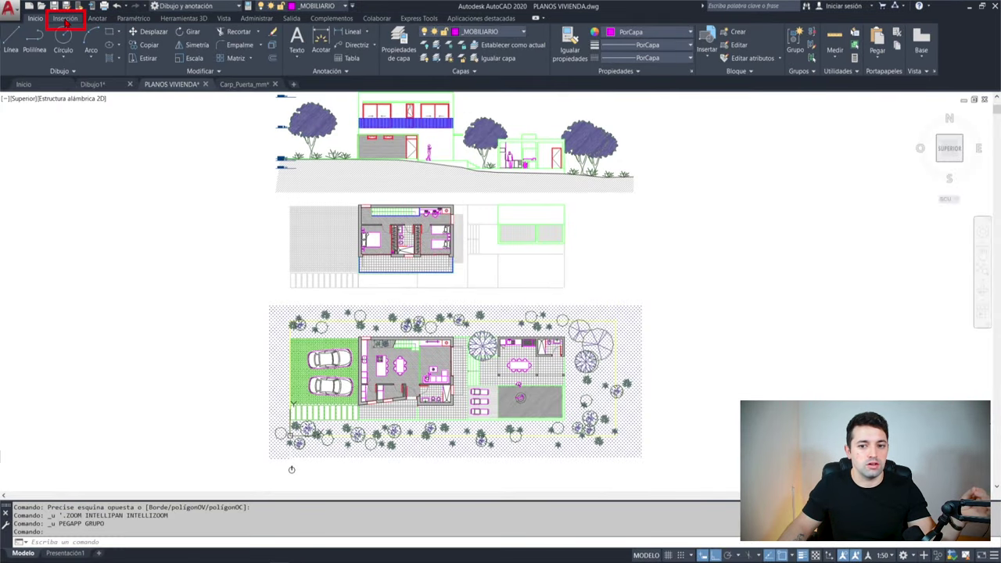
left_click(66, 18)
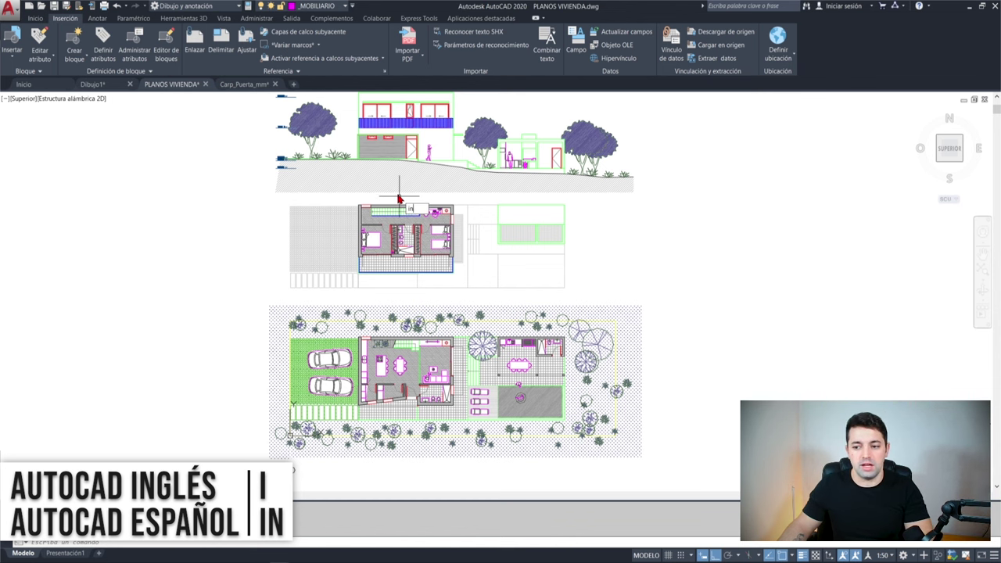
Step: Insert Carp_Puerta_mm as a block via its pasted file path, placing it left of the floor plan
key("Return")
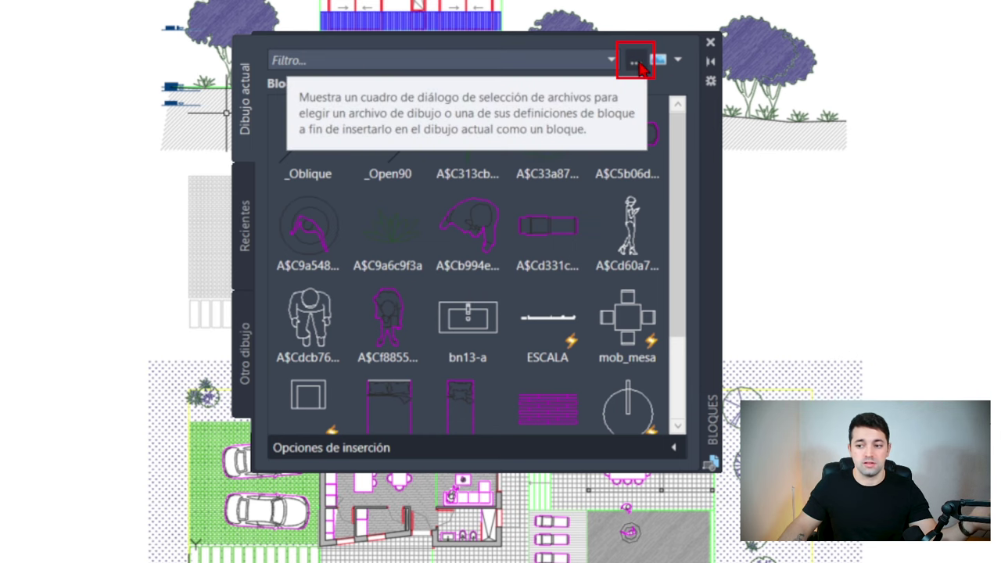
left_click(640, 67)
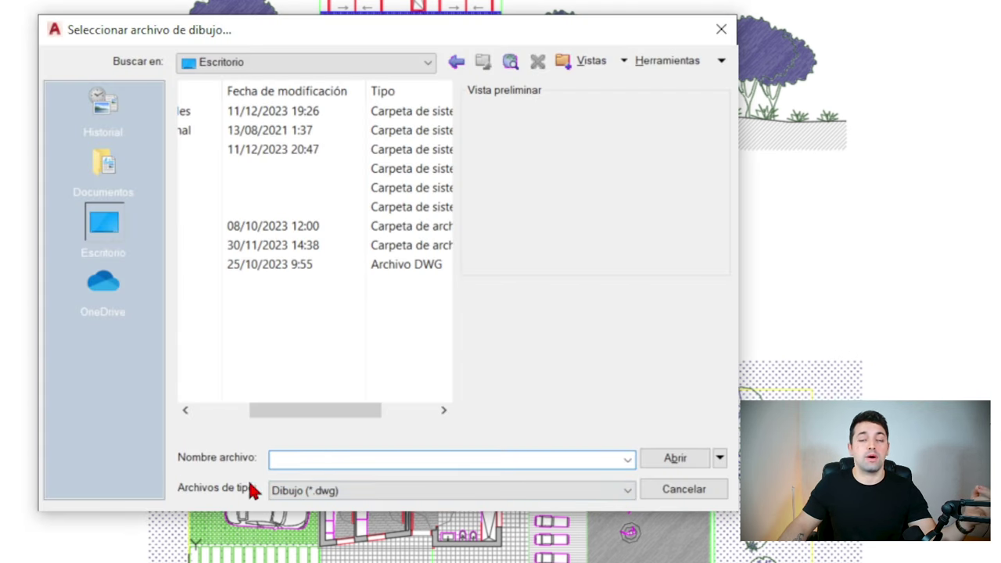
right_click(341, 463)
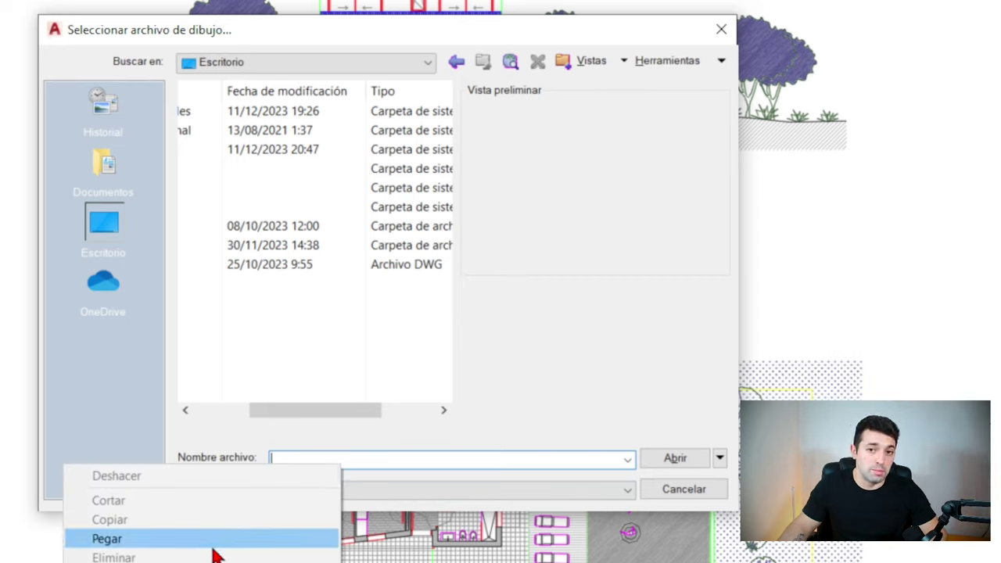
left_click(399, 457)
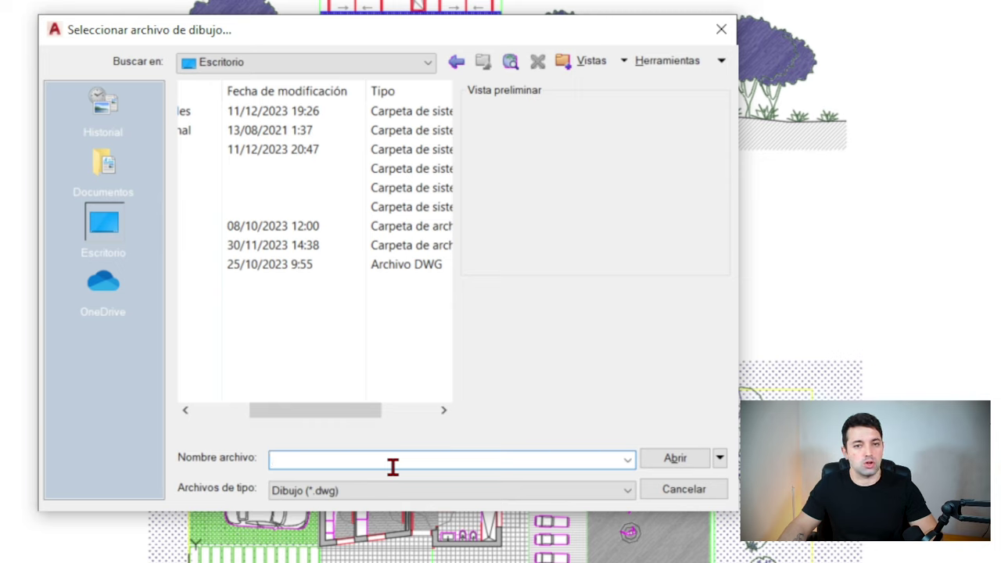
key("ctrl+v")
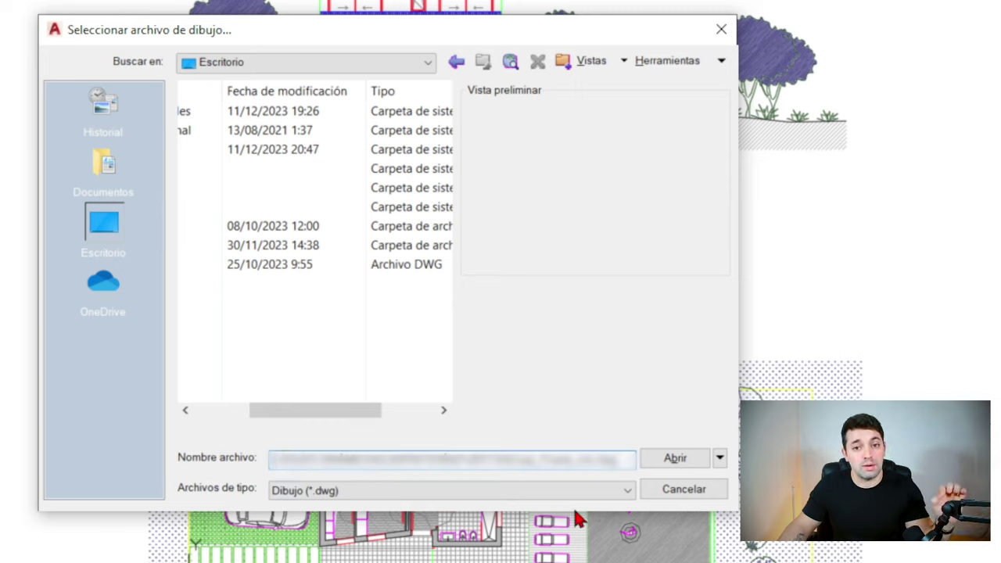
left_click(654, 457)
left_click(296, 150)
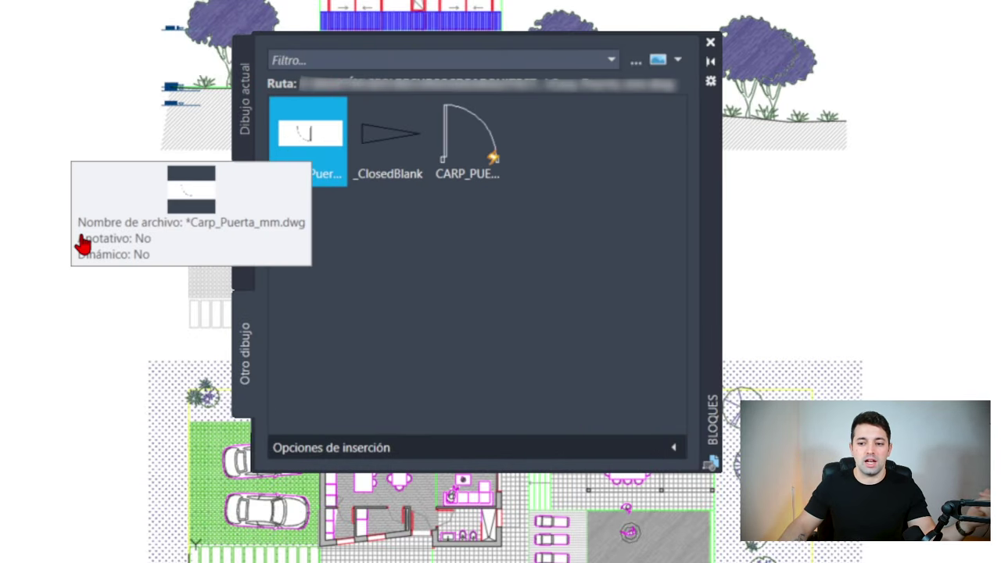
left_click_drag(82, 238, 87, 235)
left_click_drag(156, 191, 159, 190)
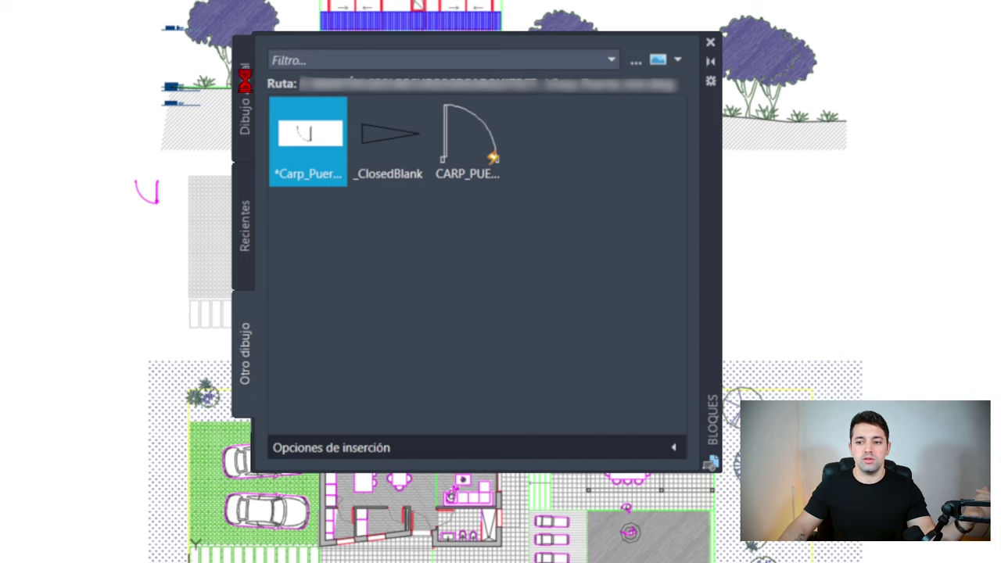
left_click(708, 43)
Step: Move the inserted door block with D to just above its original spot
scroll(297, 226, "up", 3)
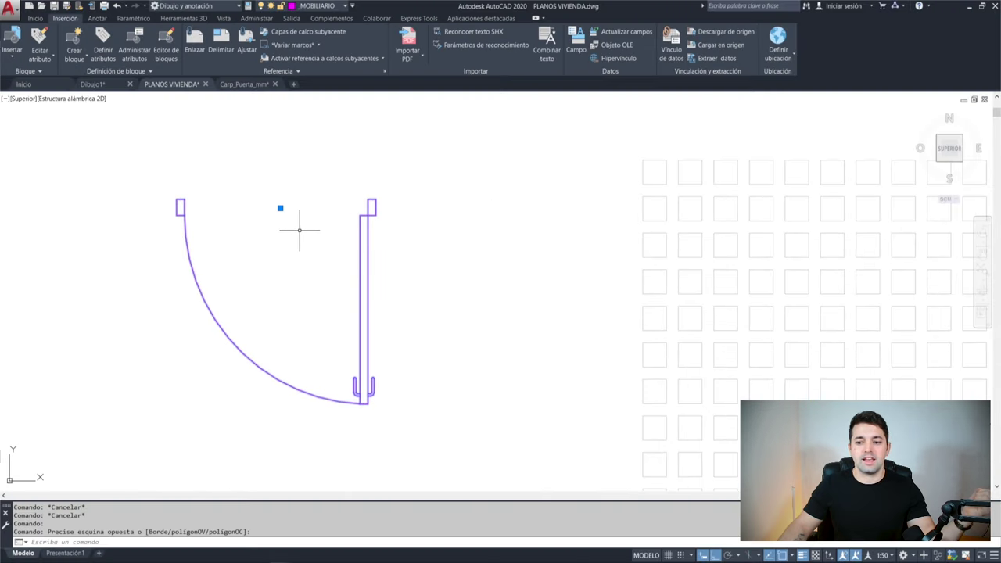
scroll(297, 226, "down", 3)
scroll(297, 227, "down", 2)
scroll(297, 226, "down", 2)
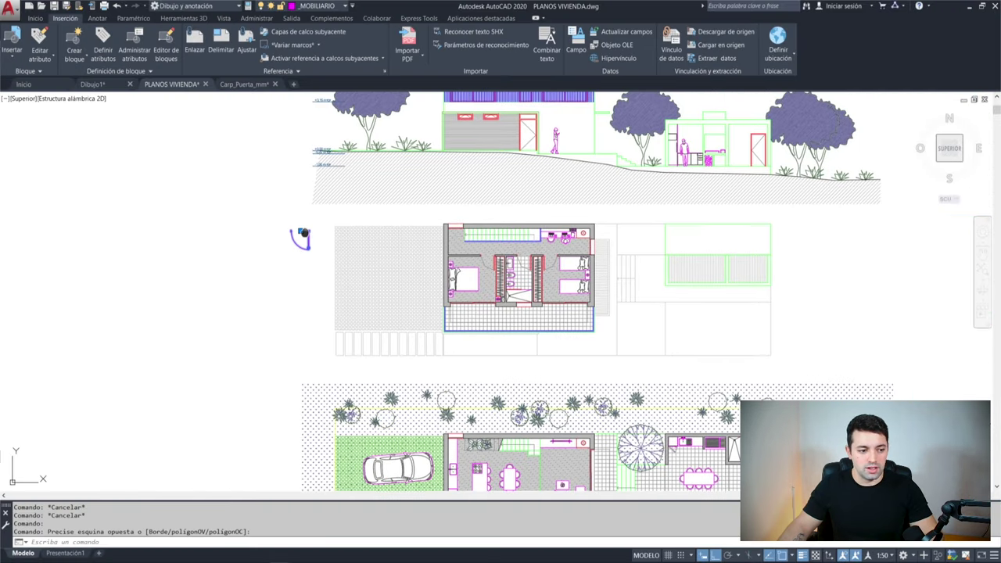
type("d")
key("Return")
left_click(323, 232)
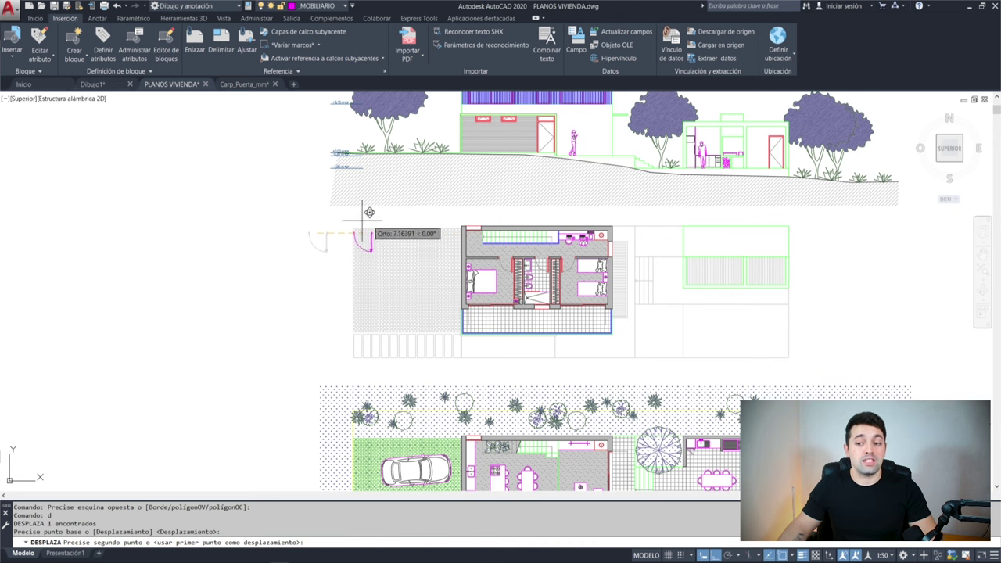
left_click(323, 213)
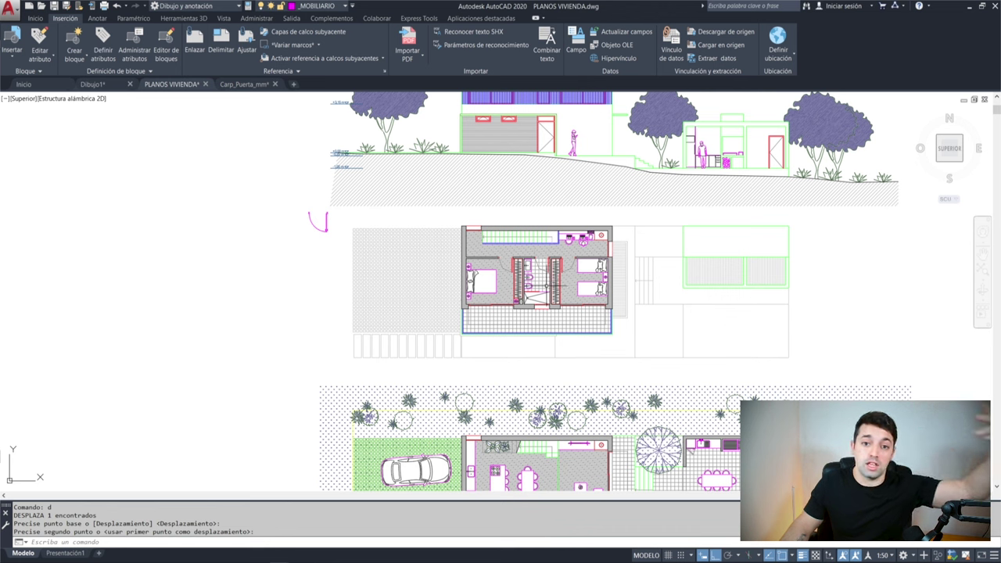
Step: Explode the door block with DP and window-select its separate lines
left_click(319, 222)
left_click(302, 228)
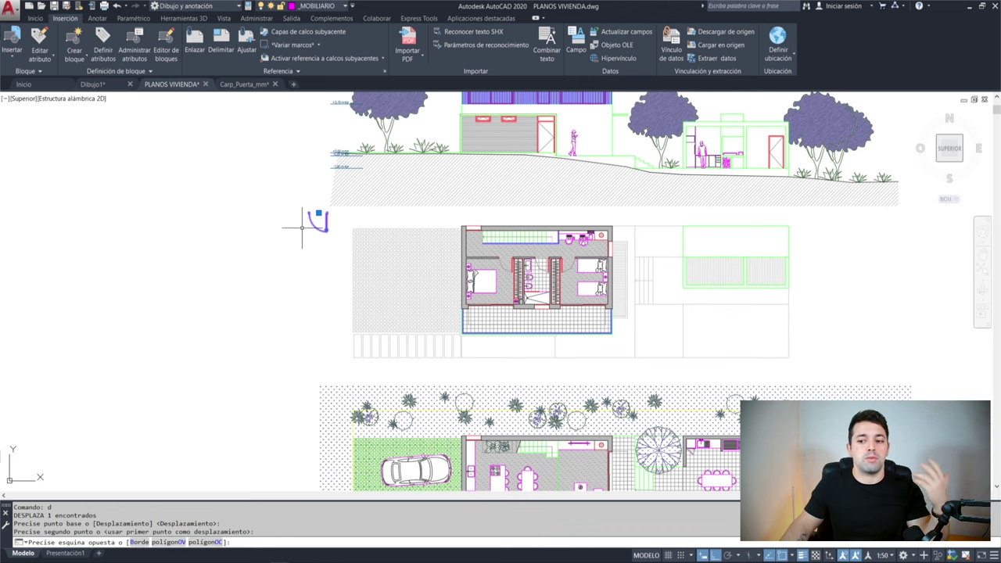
left_click(252, 164)
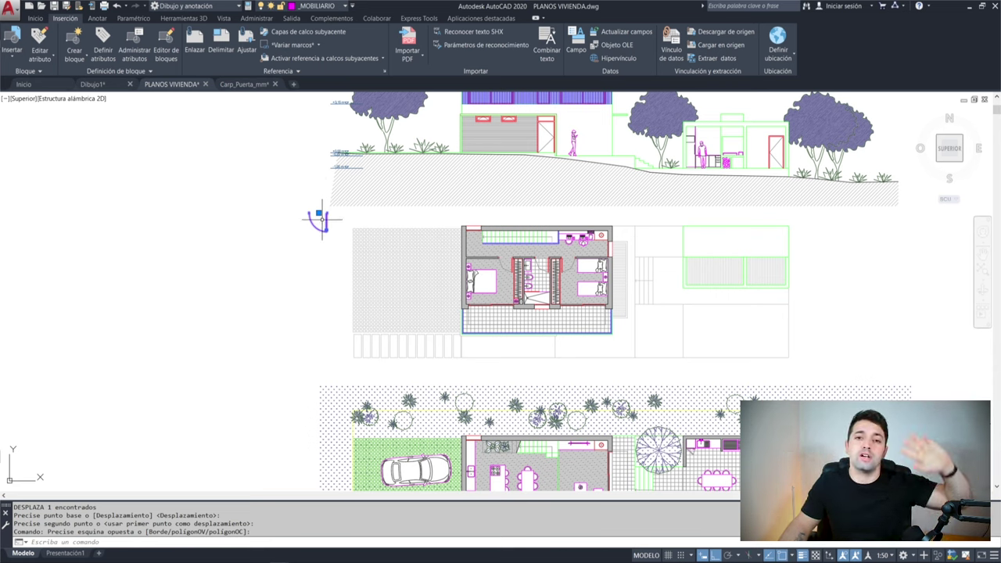
scroll(321, 219, "up", 5)
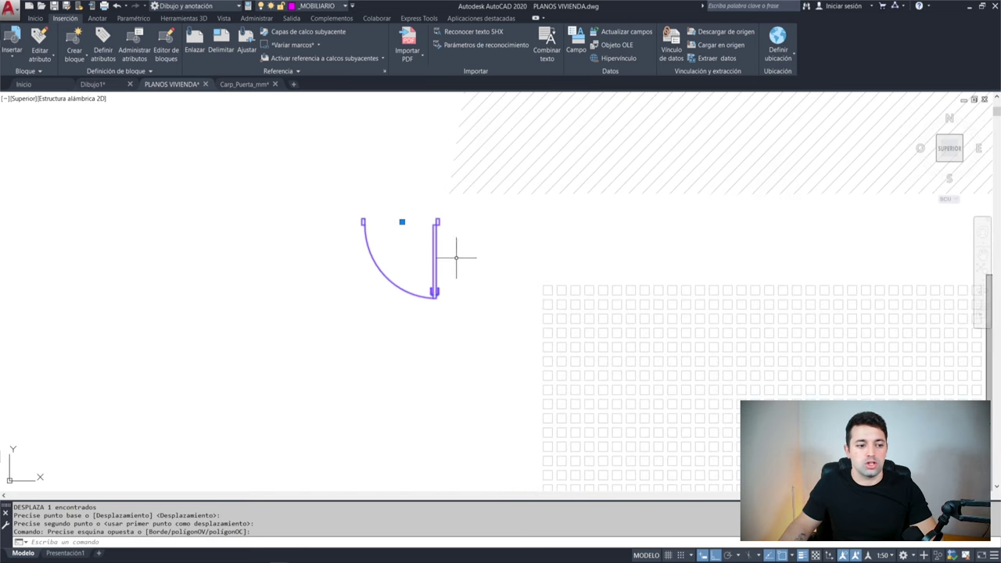
key("Escape")
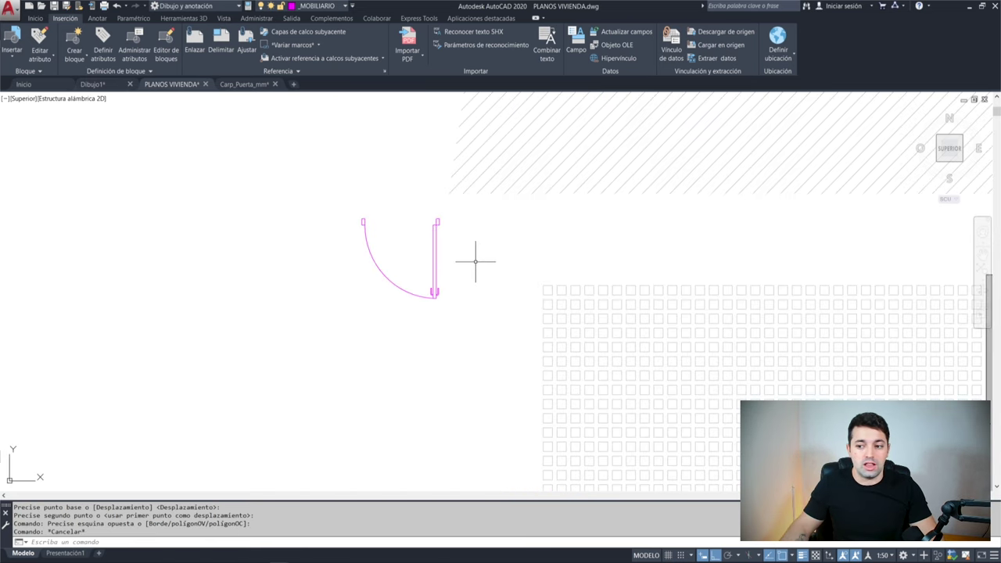
left_click(350, 308)
type("dp")
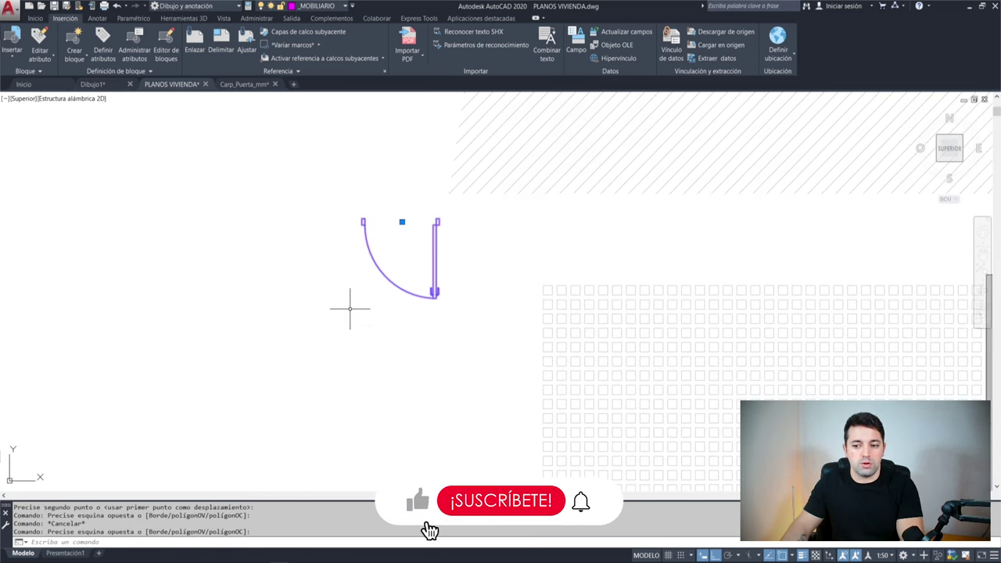
key("Return")
left_click(531, 217)
key("Escape")
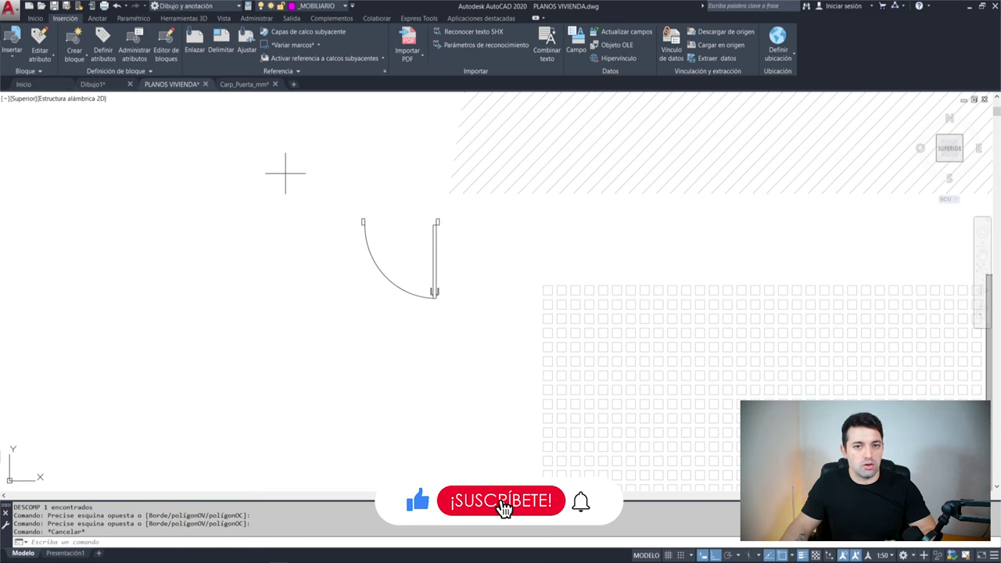
left_click(285, 173)
left_click(481, 351)
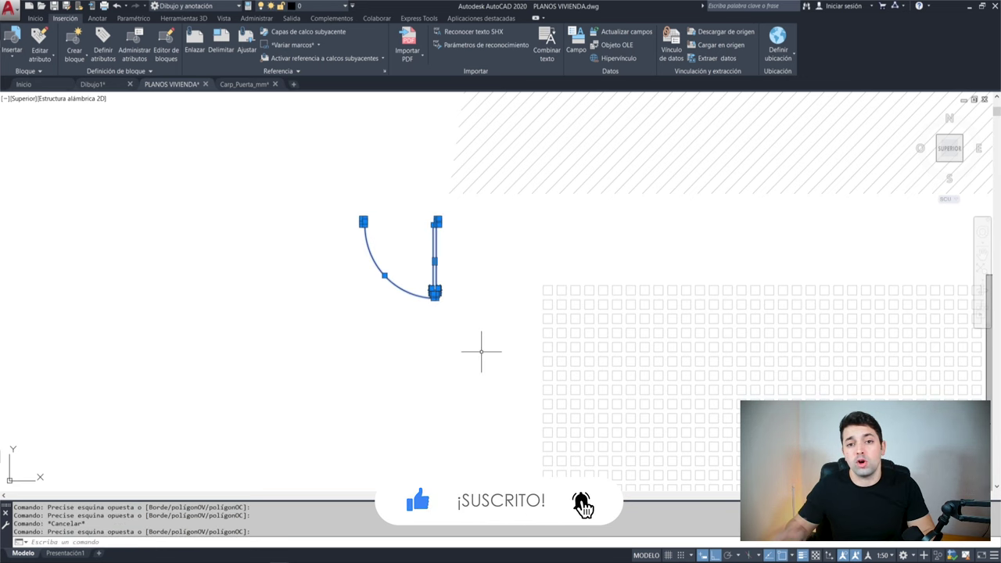
Step: Erase the door lines, copy the house plans' file path, and open the External References palette with XREF
key("Delete")
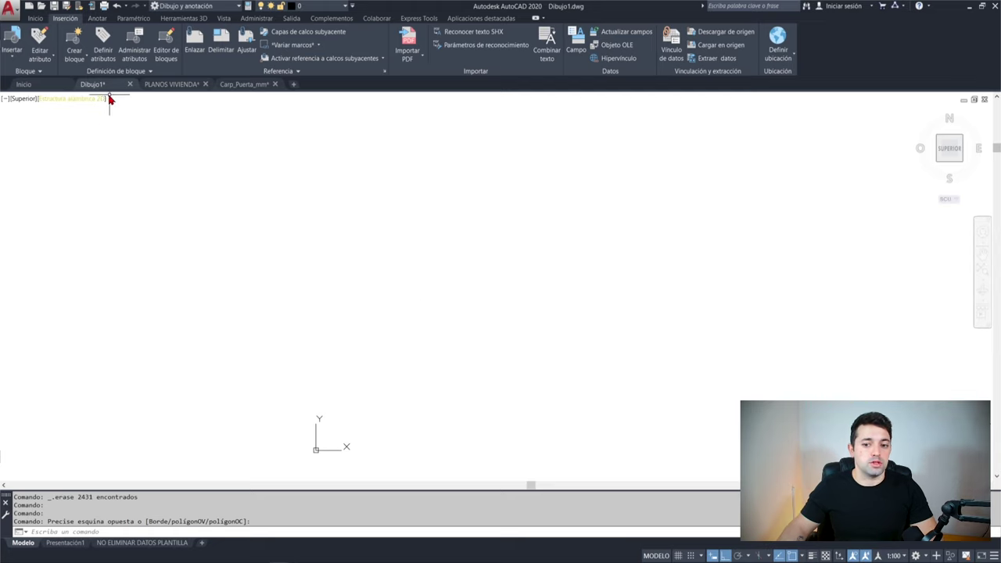
right_click(169, 85)
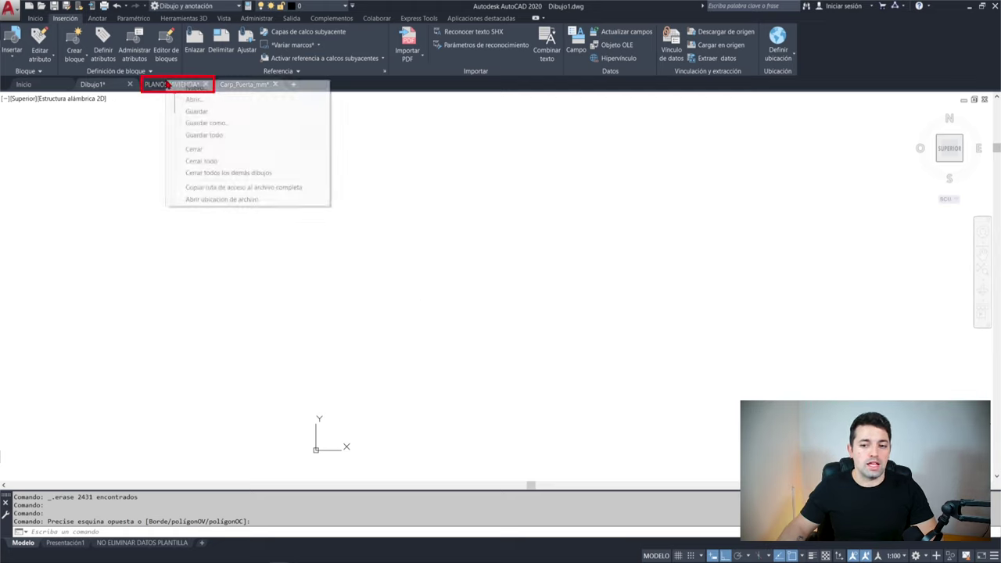
left_click(229, 190)
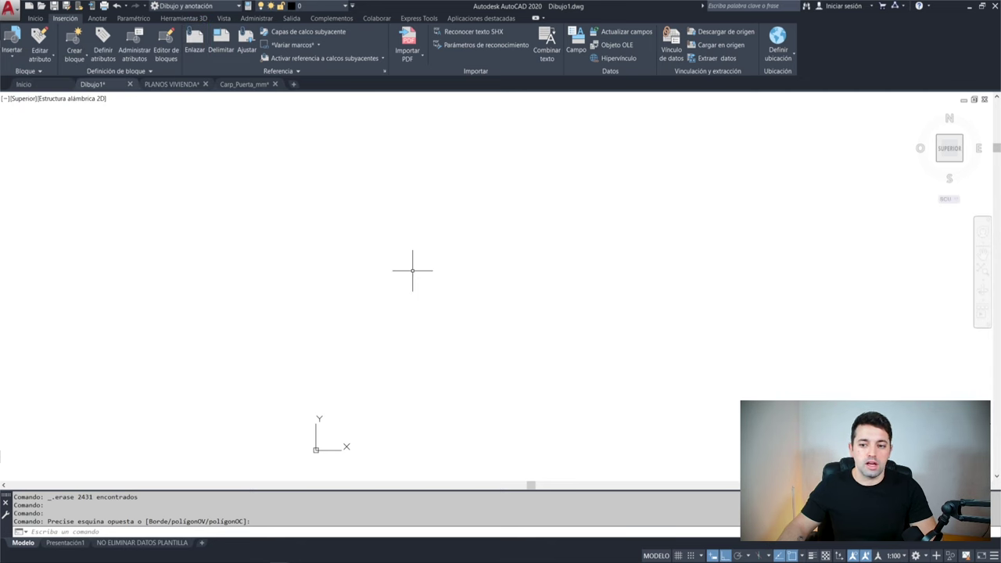
type("refx")
key("Return")
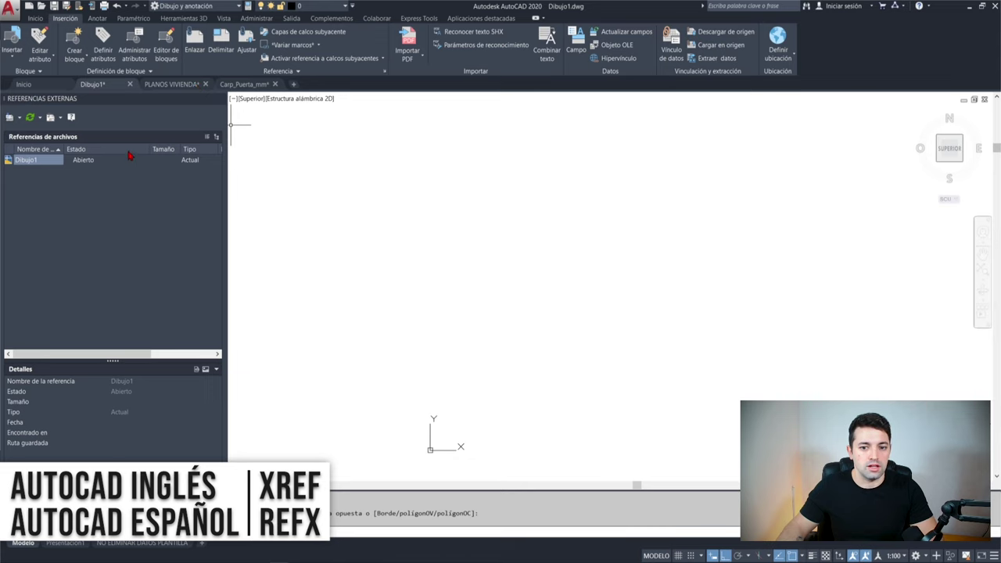
Step: Choose Enlazar DWG and open the pasted PLANOS VIVIENDA file path for attaching
left_click(11, 118)
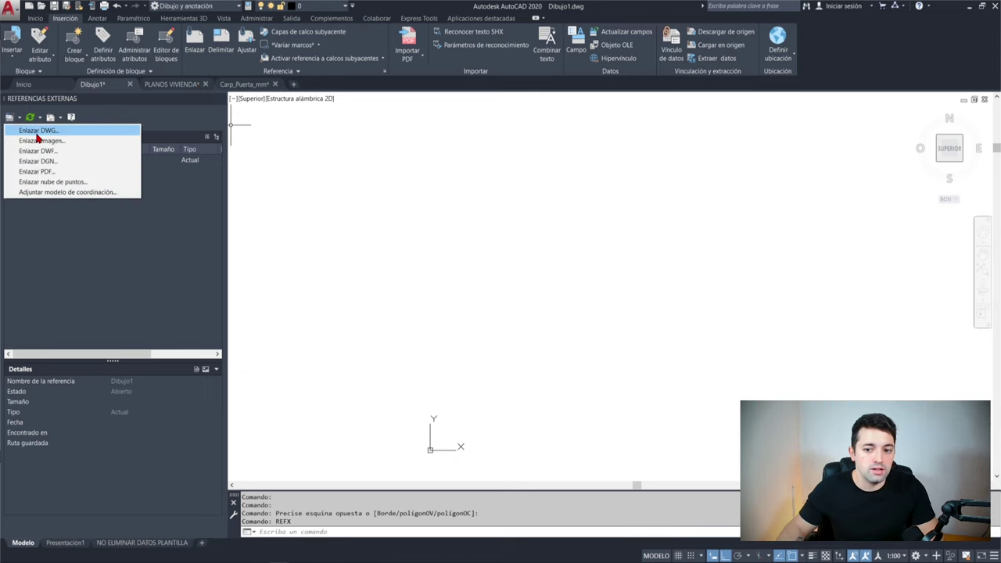
left_click(37, 131)
key("ctrl+v")
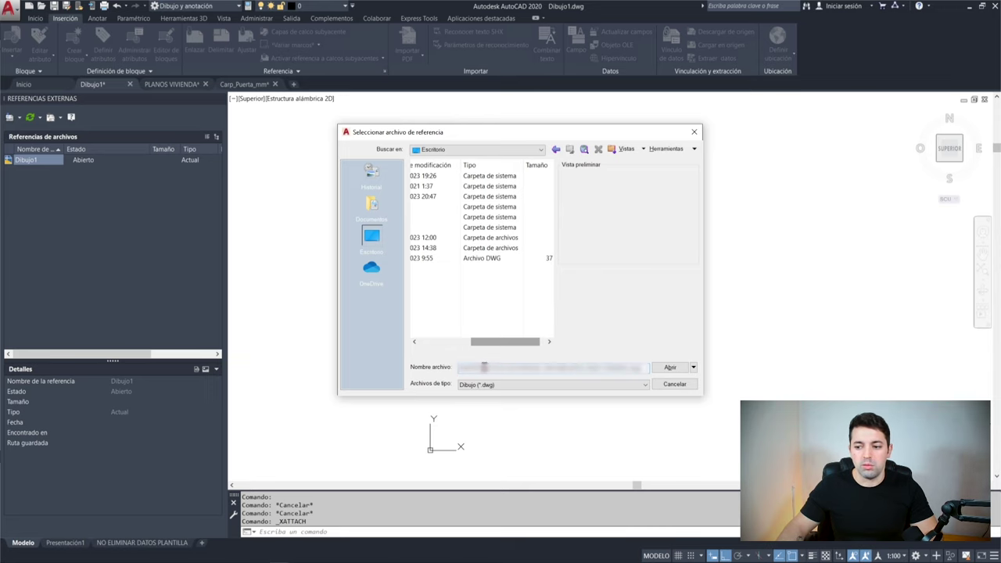
left_click(670, 369)
Step: Confirm the PLANOS VIVIENDA reference, pick its insertion point, pan to frame it, and cancel the clip prompt
left_click(539, 387)
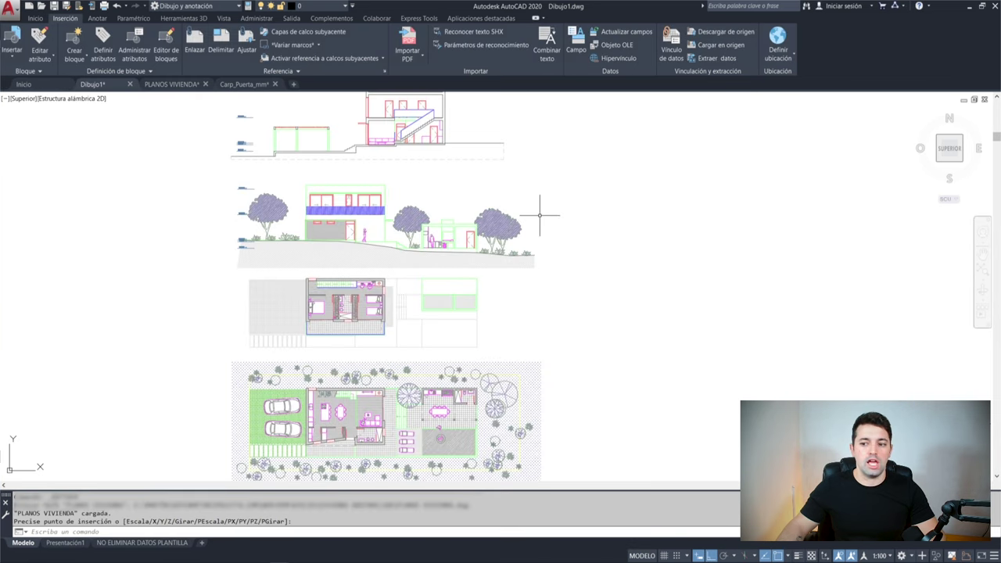
left_click(543, 212)
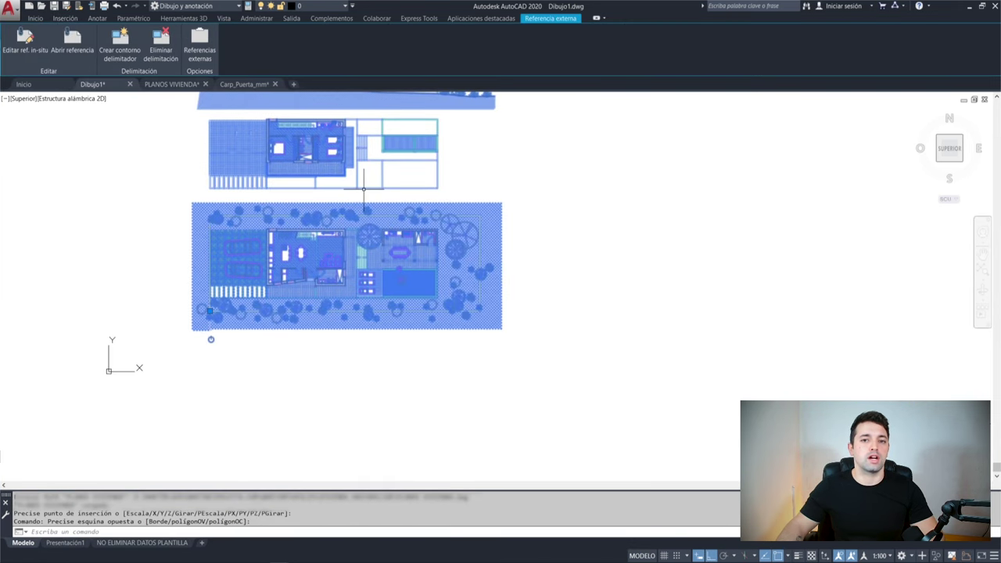
middle_click_drag(364, 188, 341, 265)
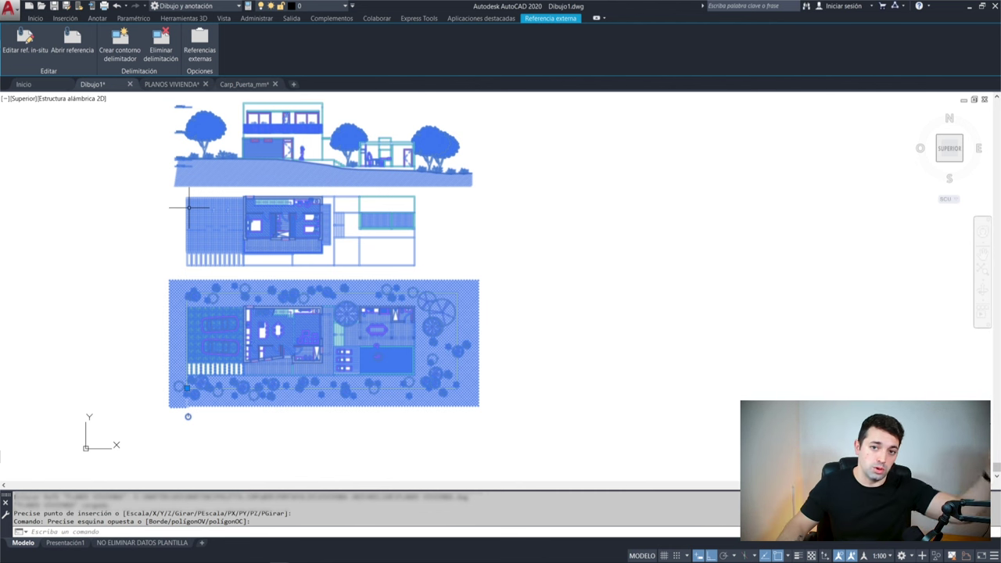
key("Escape")
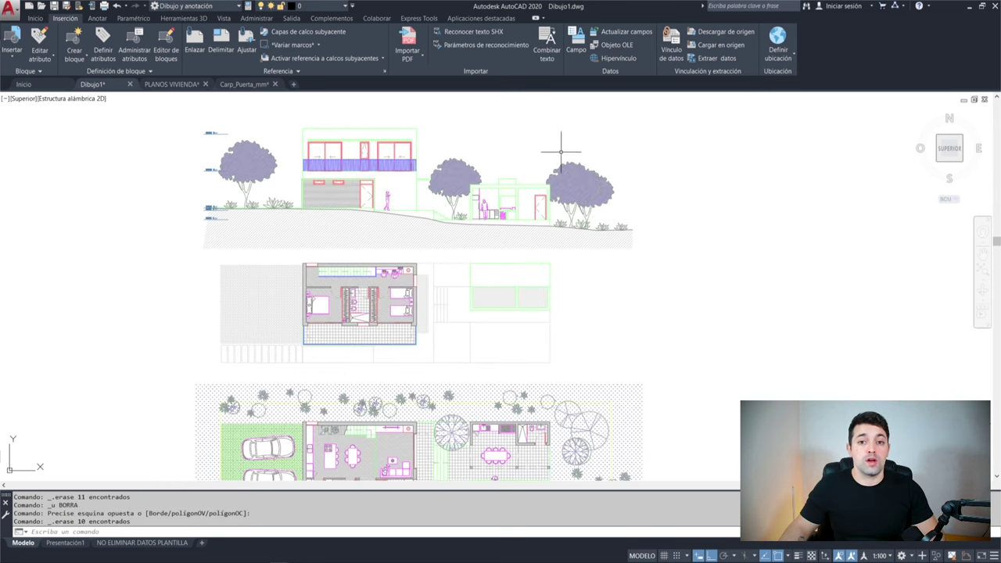
Step: Zoom and pan in on the door in the house elevation
scroll(561, 151, "up", 3)
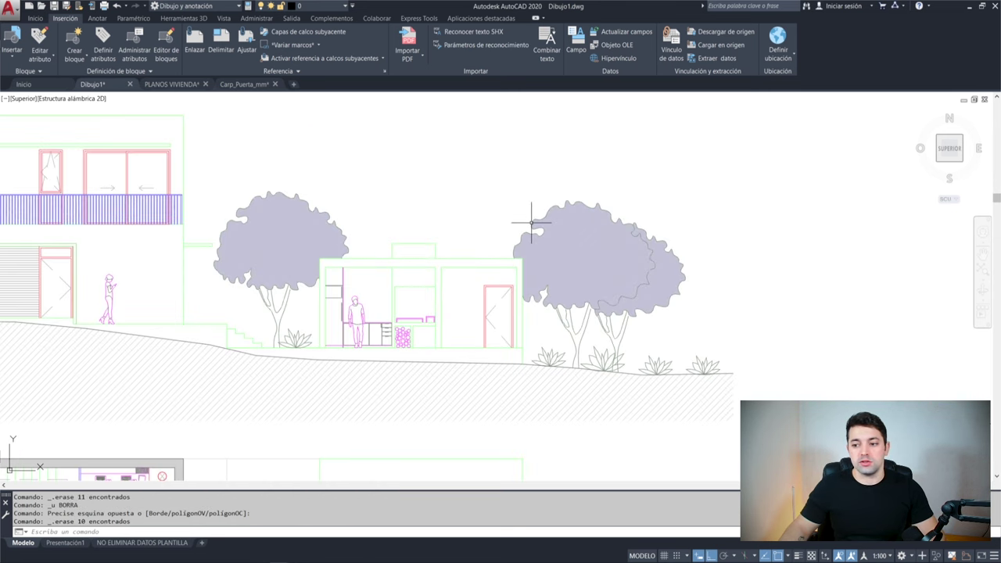
scroll(532, 216, "up", 2)
scroll(400, 280, "up", 2)
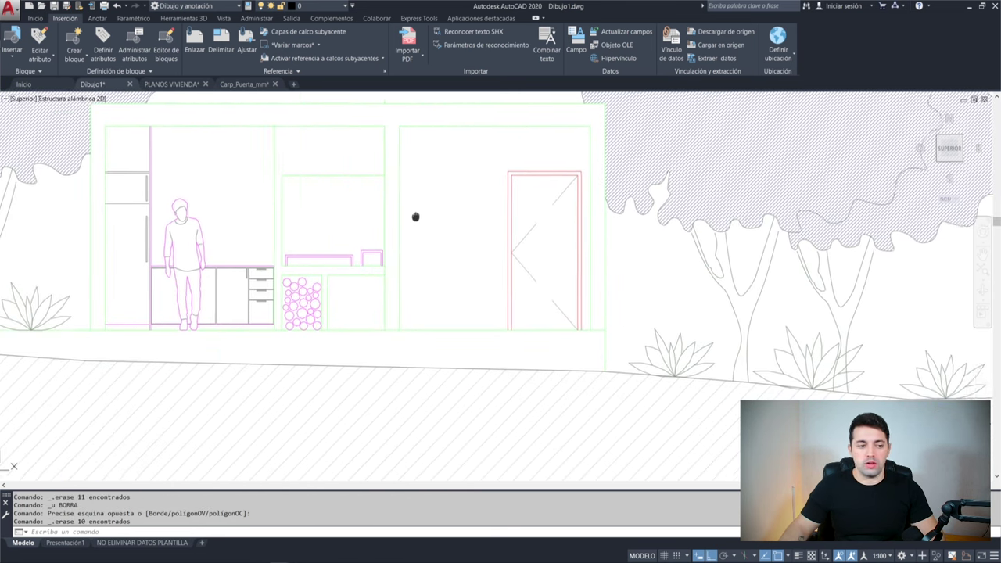
middle_click_drag(416, 217, 256, 287)
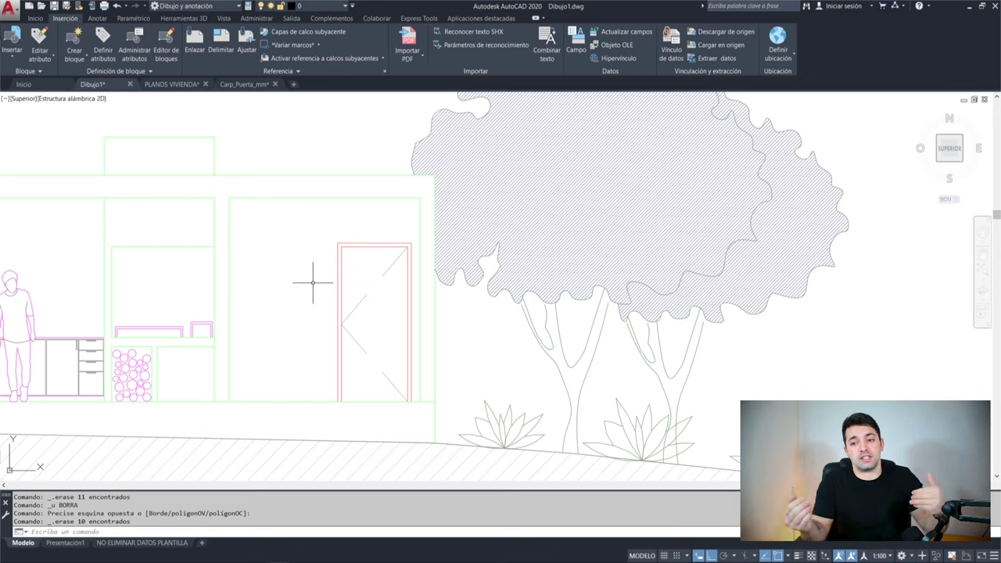
key("Escape")
key("Escape")
key("Escape")
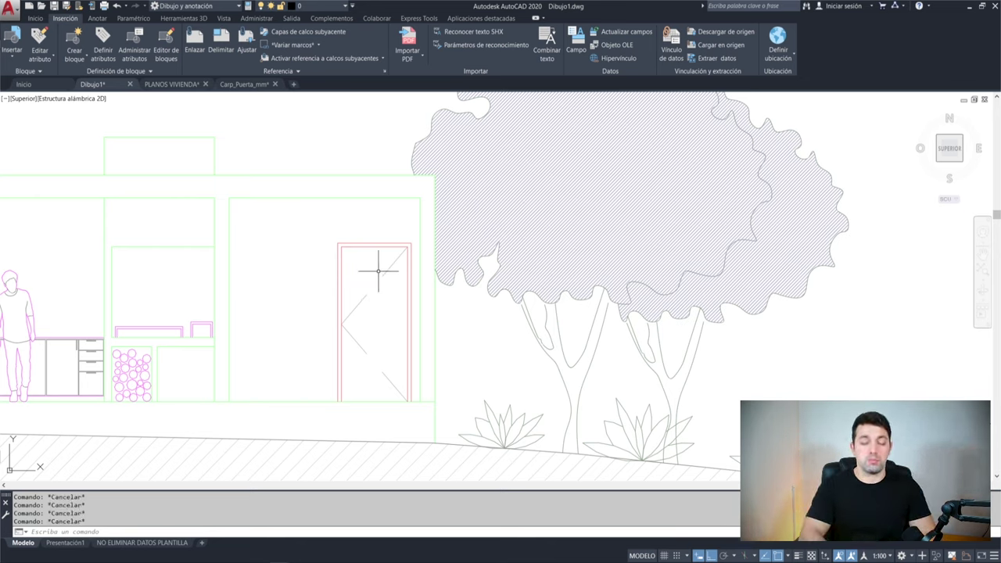
Step: Run NCOPY and select the door's diagonal and frame lines inside the xref
type("ncopia")
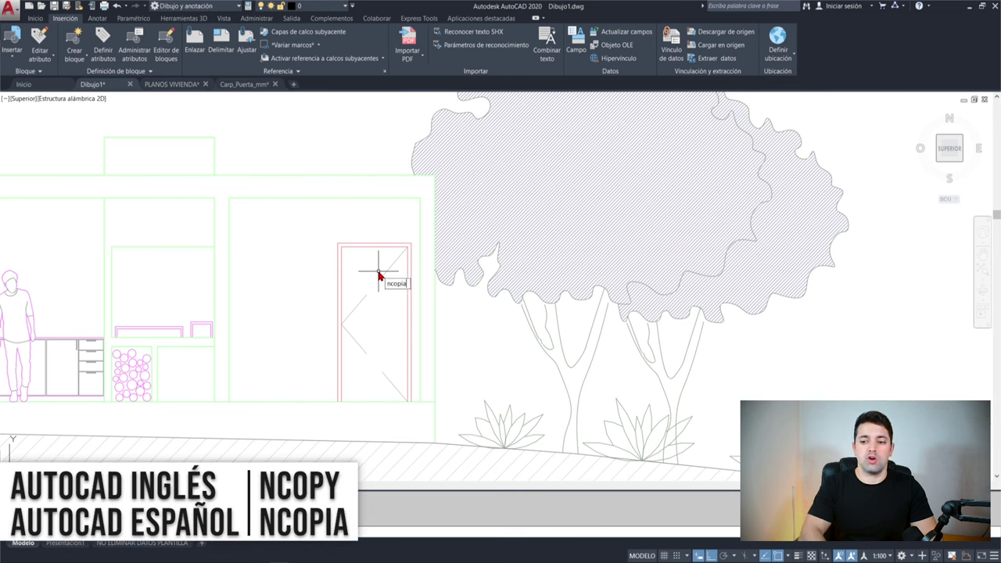
key("Return")
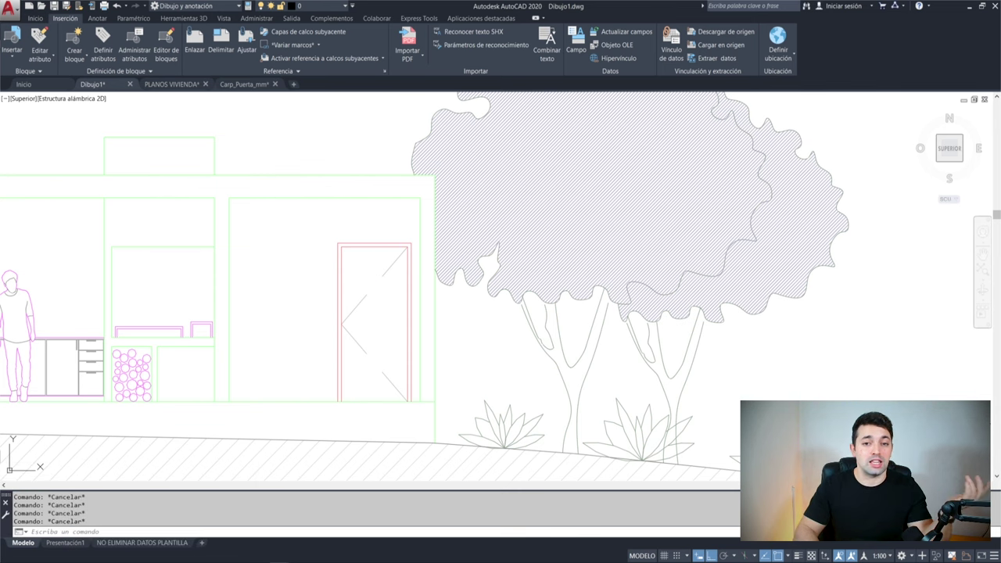
left_click(366, 299)
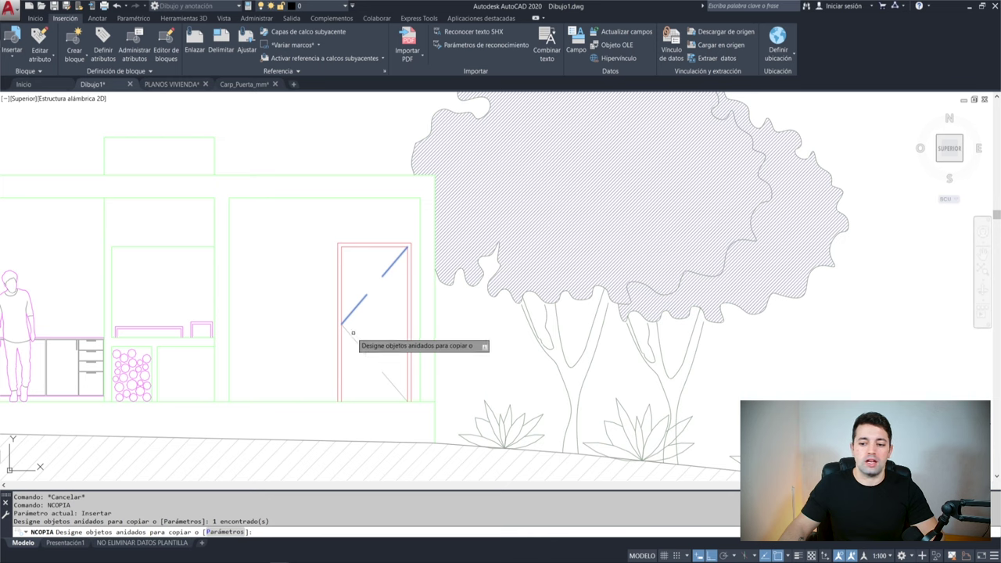
left_click(348, 330)
left_click(340, 298)
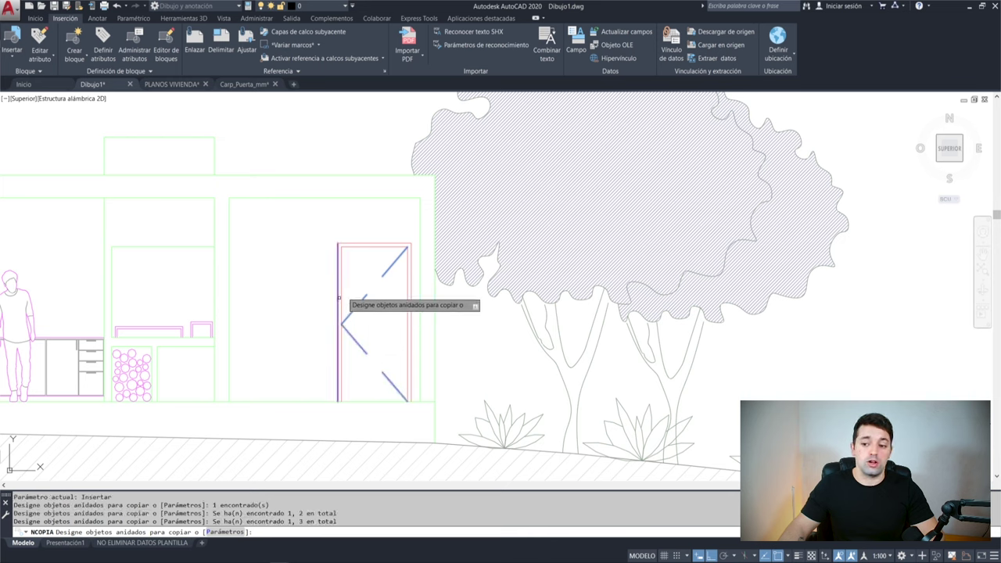
left_click(360, 248)
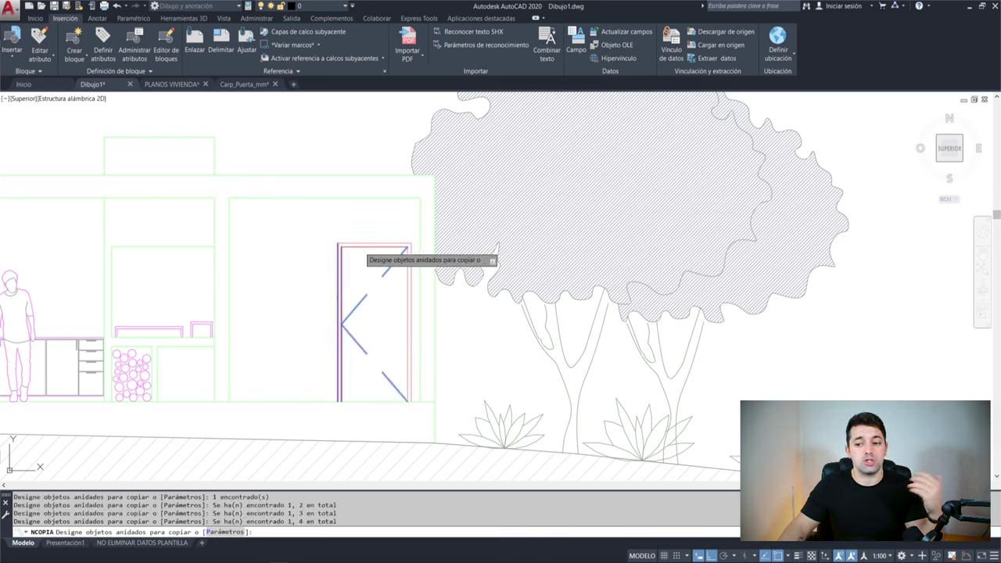
left_click(371, 244)
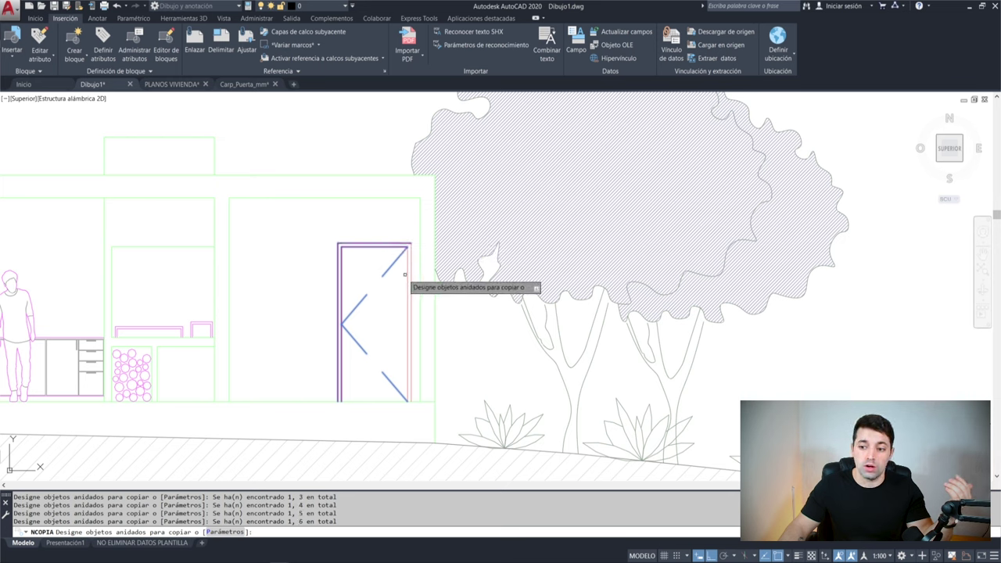
left_click(410, 268)
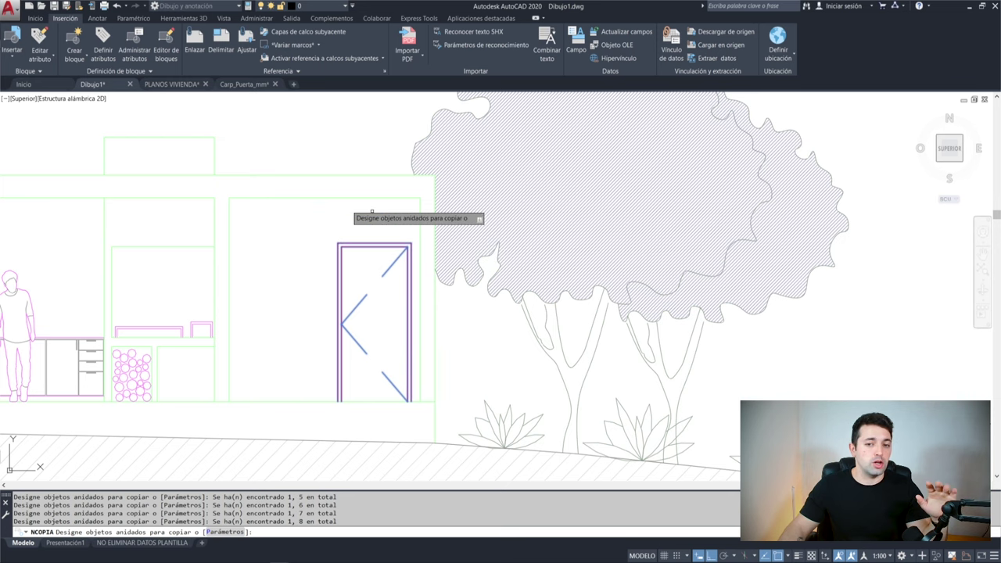
left_click(378, 333)
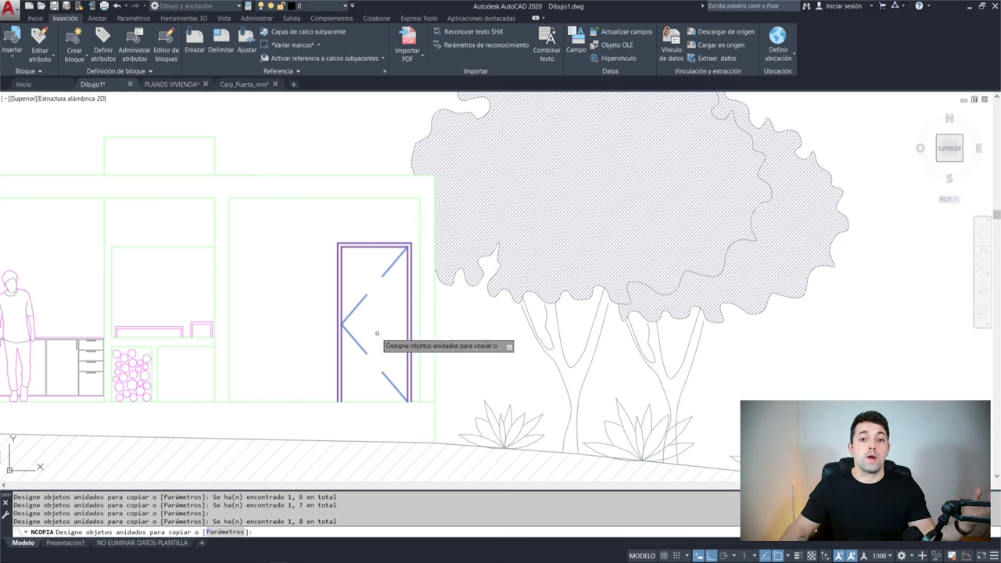
key("Return")
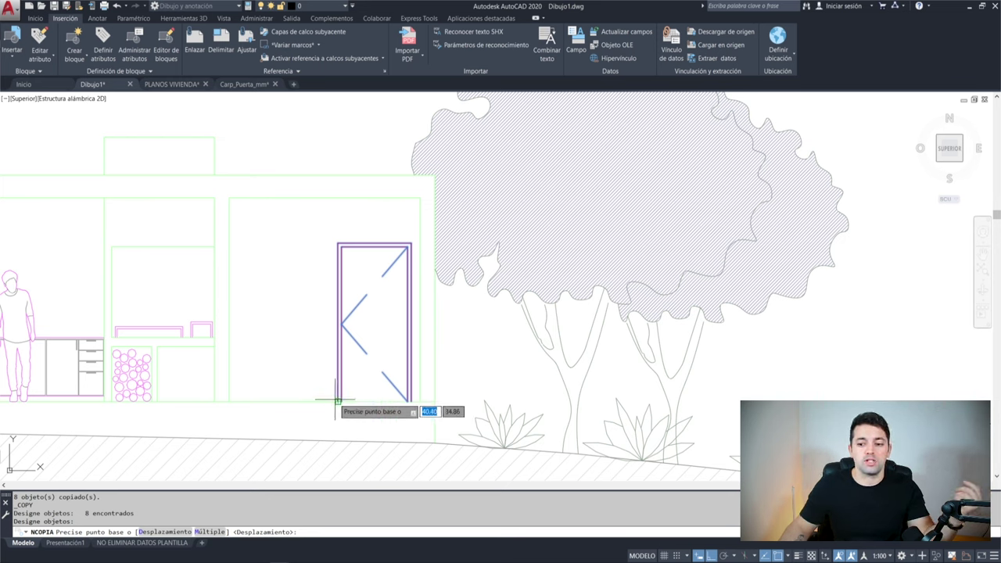
Step: Place the copied door with zero displacement and window-select it
key("Return")
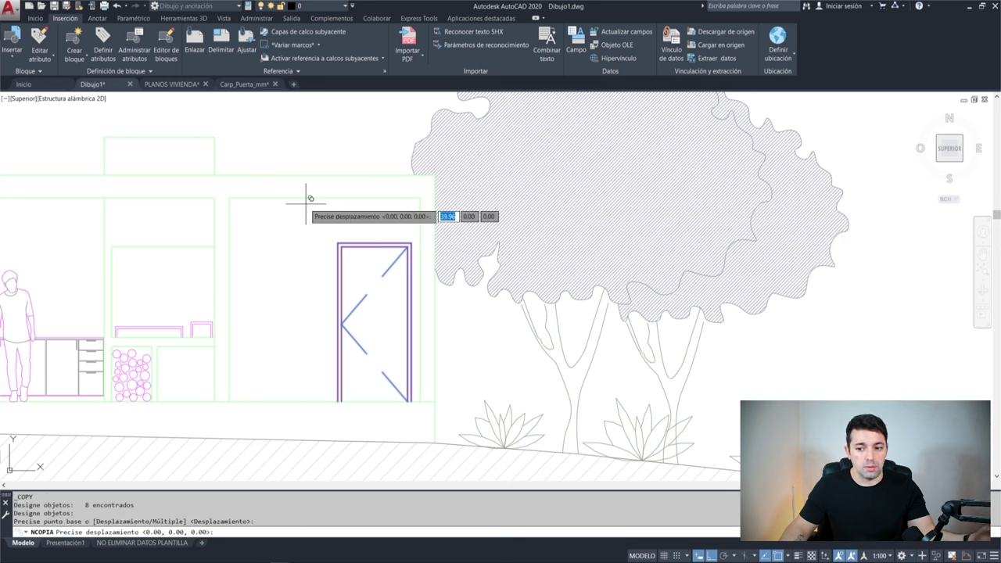
key("Return")
left_click(313, 219)
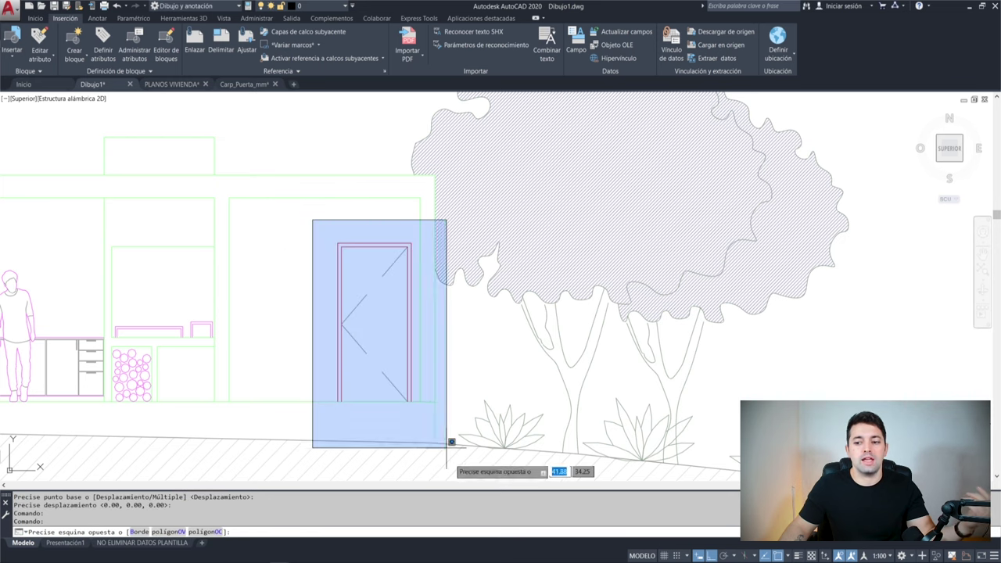
left_click(468, 473)
Step: Start moving the door copy with MOVE (D) and pick its base point
type("d")
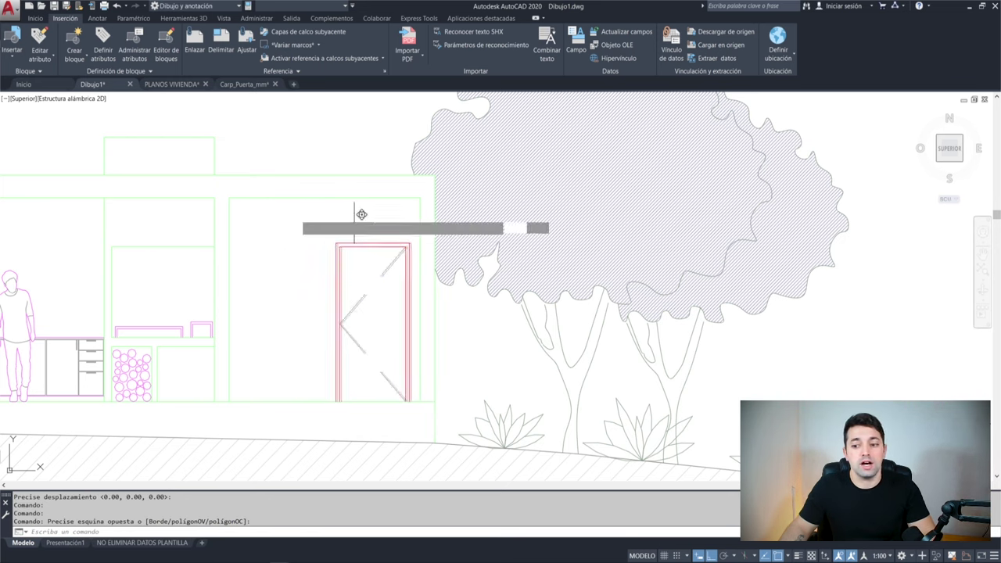
key("Return")
left_click(358, 227)
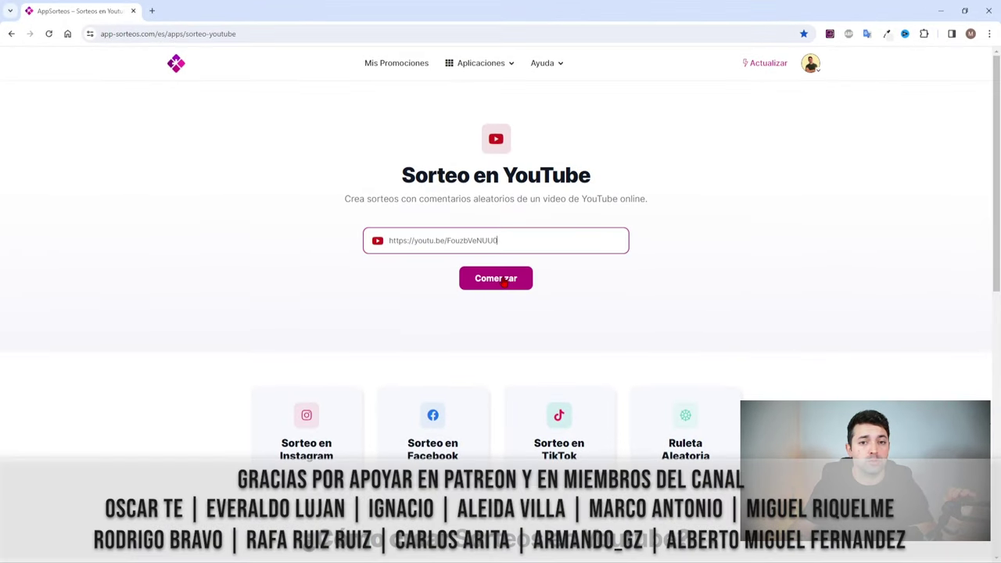
Step: Load the video's 72 comments, confirm the giveaway options, and start the 10-second draw countdown
left_click(504, 282)
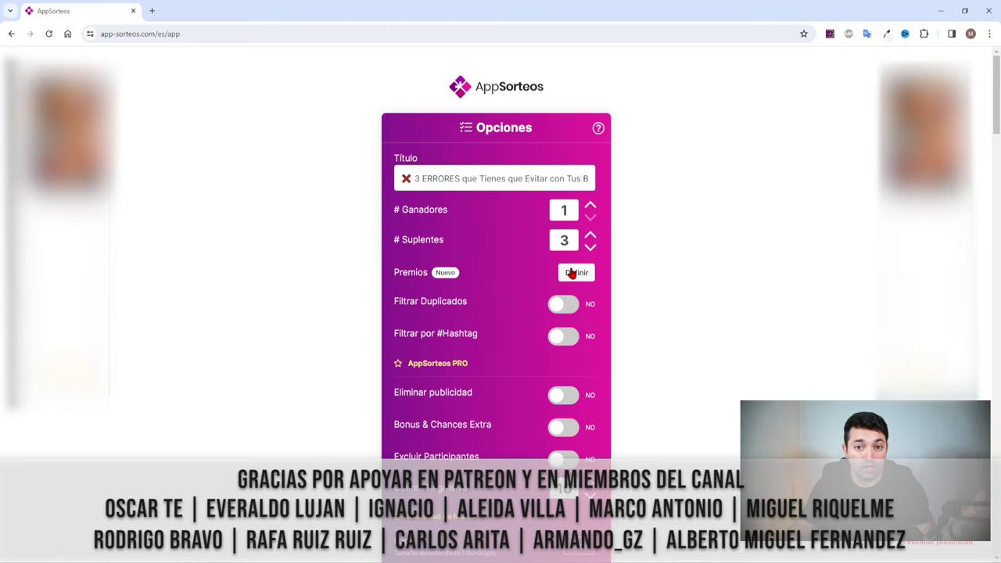
scroll(514, 414, "down", 2)
scroll(517, 417, "down", 2)
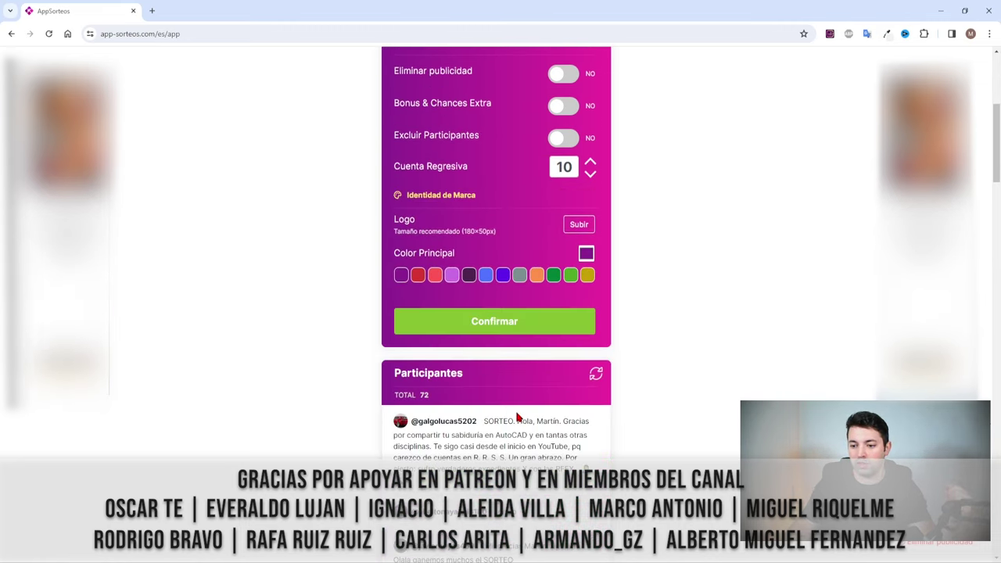
left_click(501, 321)
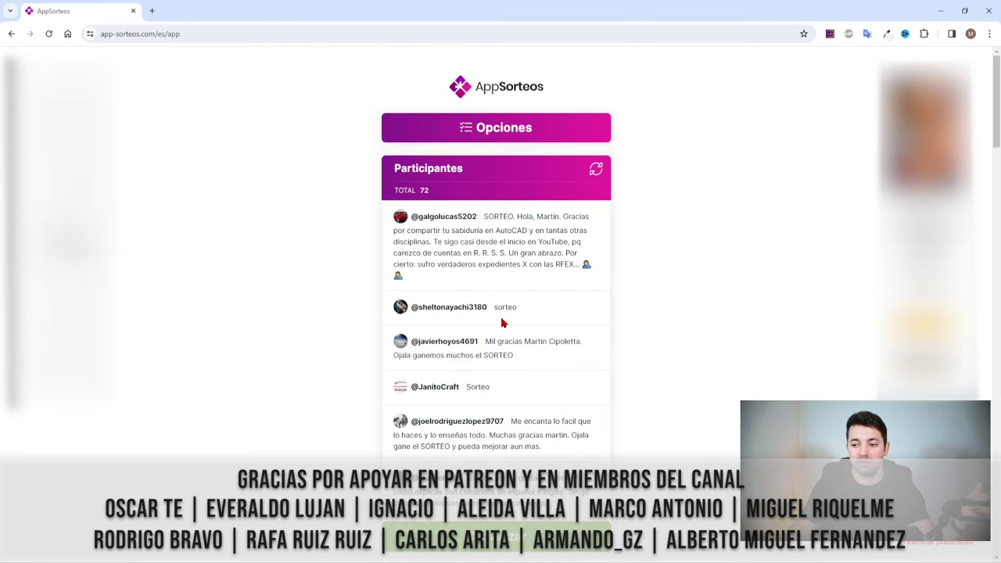
left_click(496, 539)
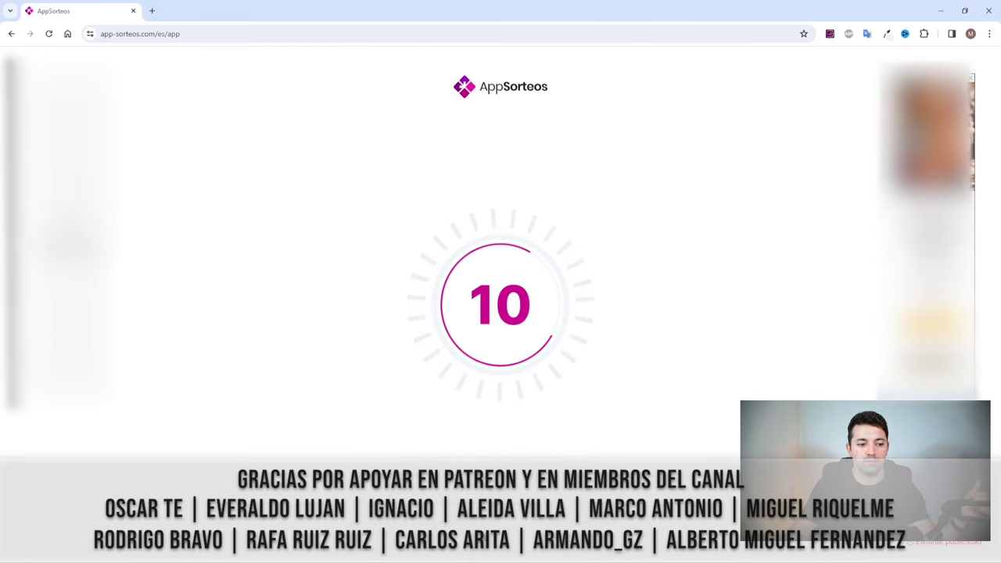